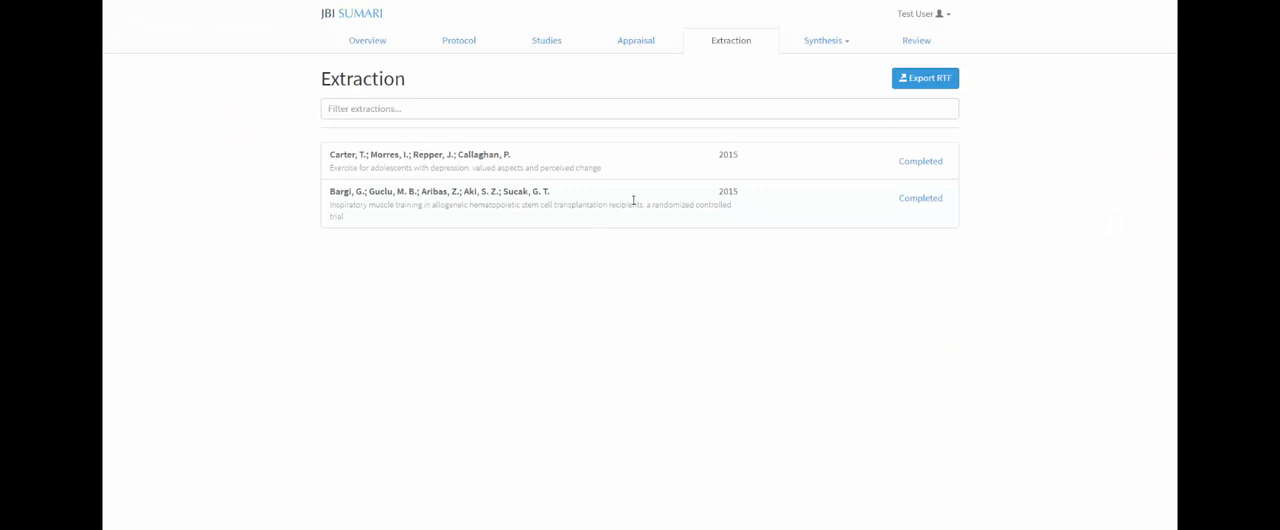
Step: Create a meta-analysis comparison titled "Exercise vs control" and save it
{"action": "left_click", "coordinate": [834, 44]}
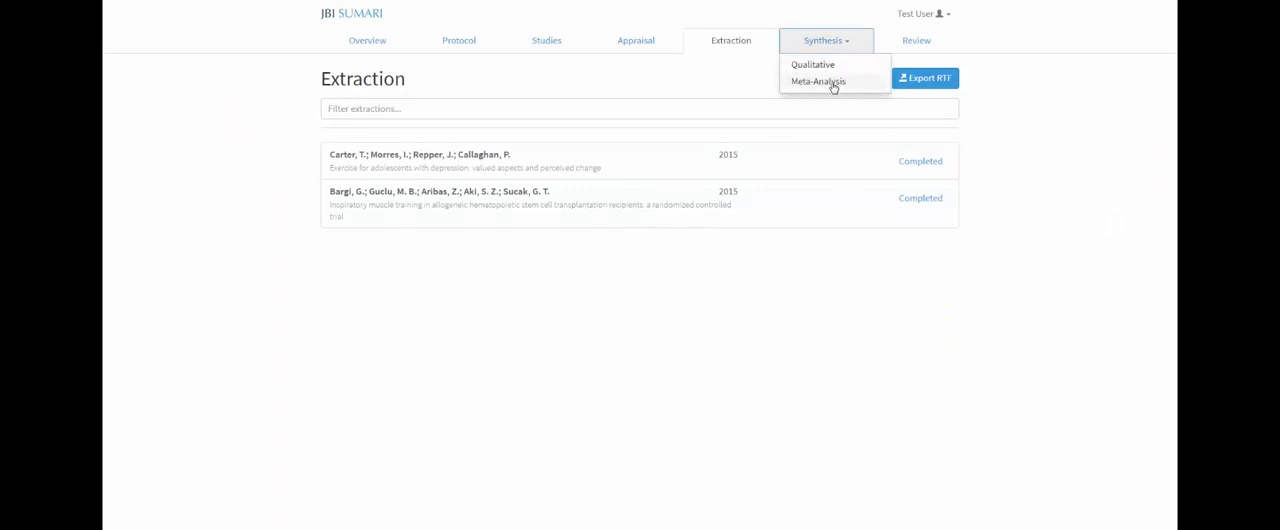
{"action": "left_click", "coordinate": [832, 83]}
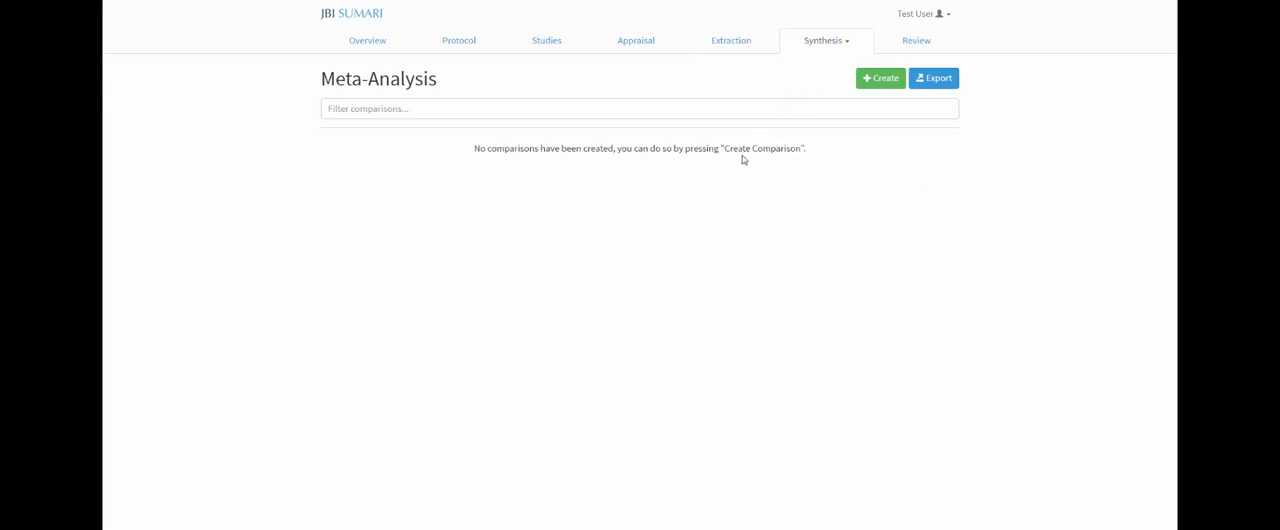
{"action": "left_click", "coordinate": [873, 85]}
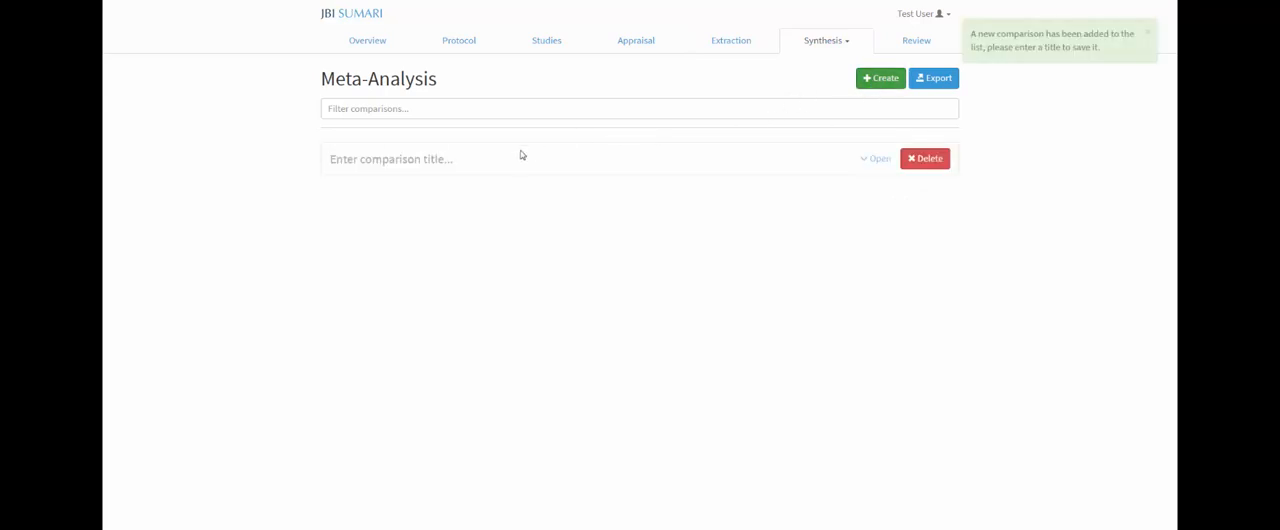
{"action": "left_click", "coordinate": [355, 160]}
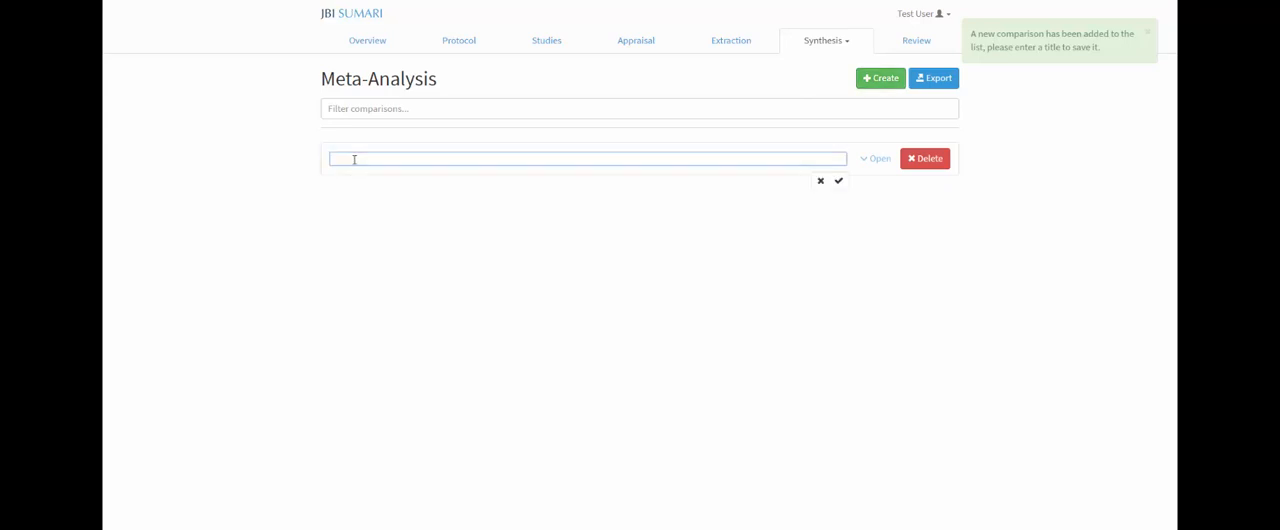
{"action": "type", "text": "Exercise vs control"}
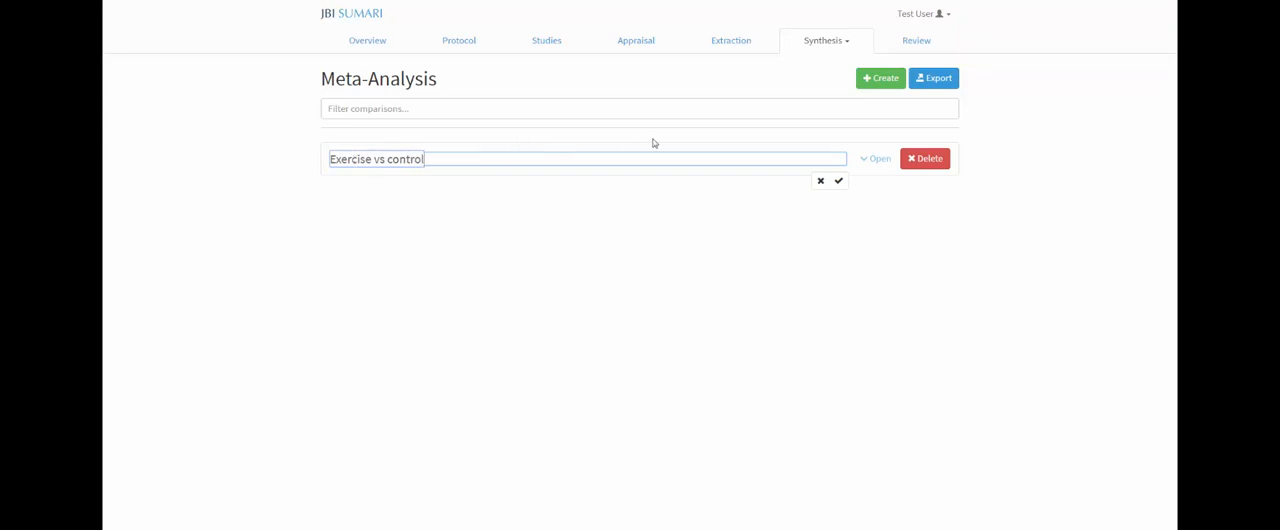
{"action": "left_click", "coordinate": [838, 181]}
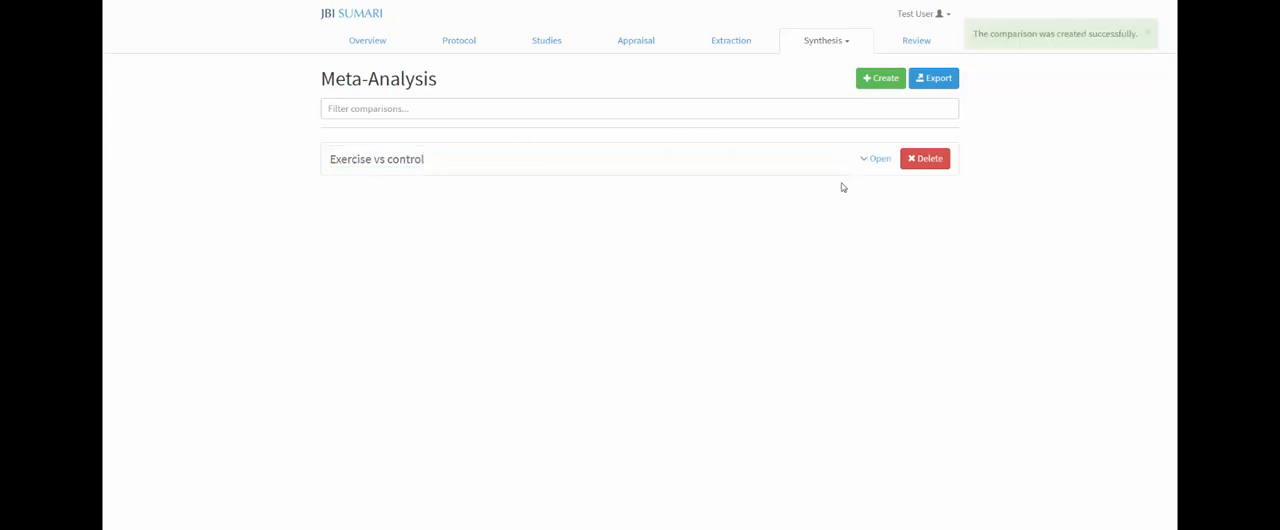
Step: Create an outcome titled "Depression at 3 months" with the Dichotomous data type under the Exercise vs control comparison
{"action": "left_click", "coordinate": [874, 162]}
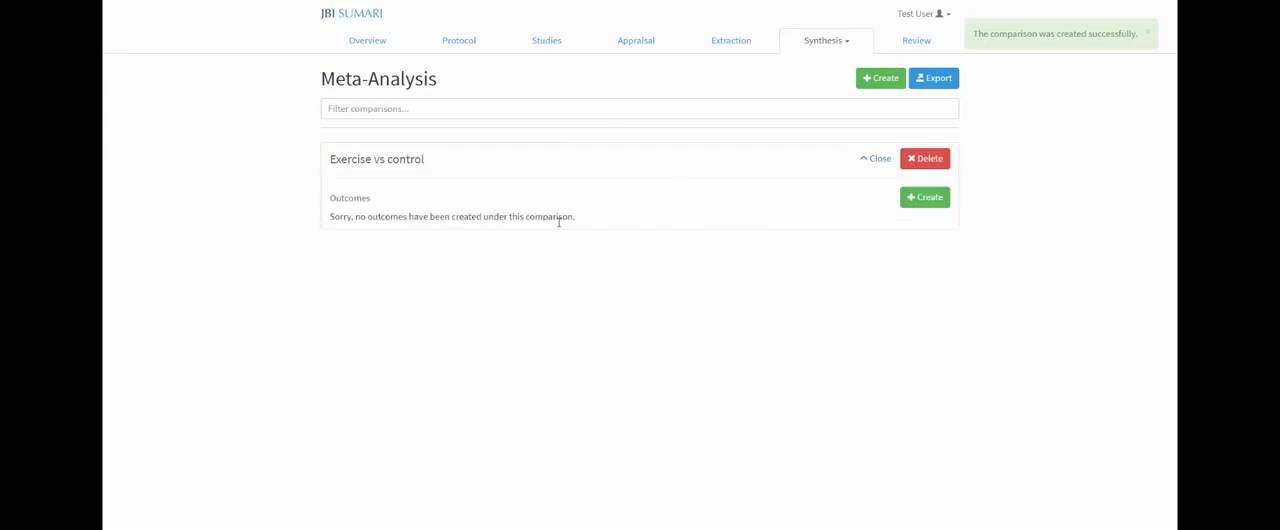
{"action": "left_click", "coordinate": [925, 198]}
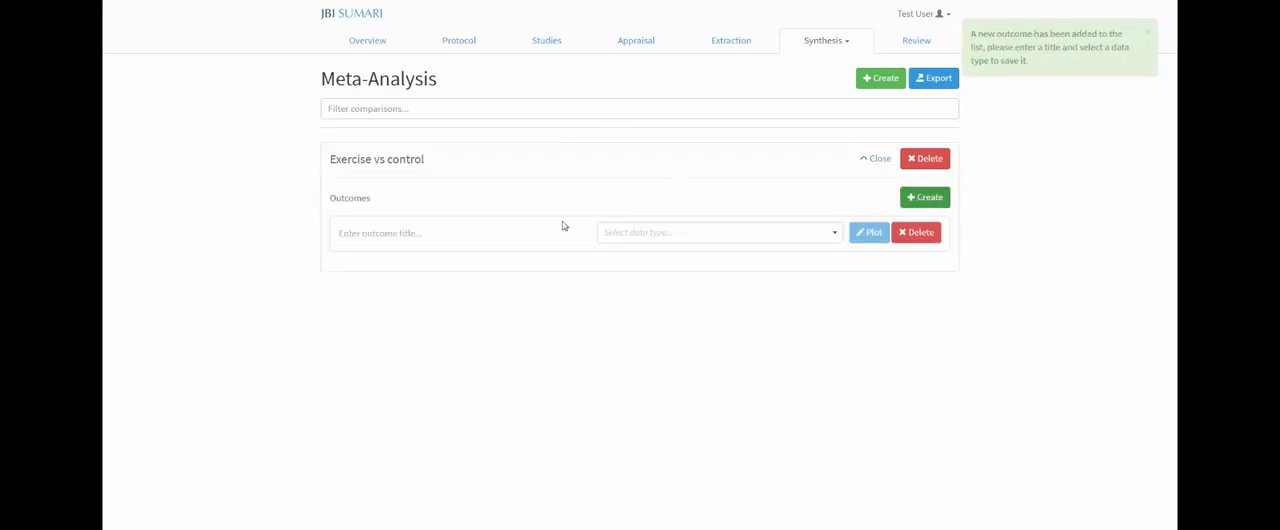
{"action": "left_click", "coordinate": [390, 232]}
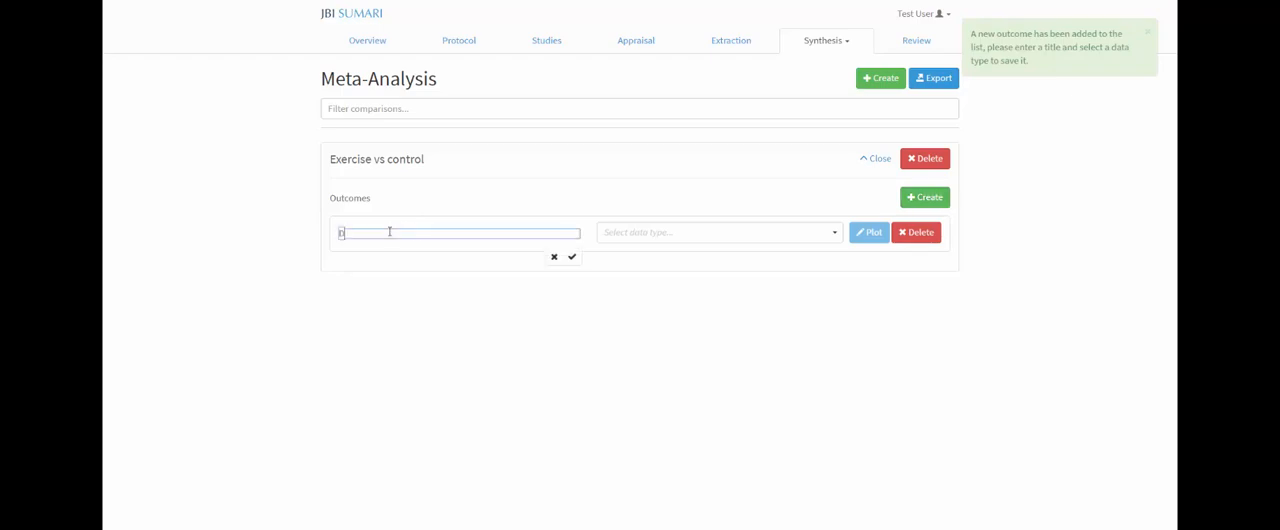
{"action": "type", "text": "Depression at 3 months"}
{"action": "left_click", "coordinate": [572, 257]}
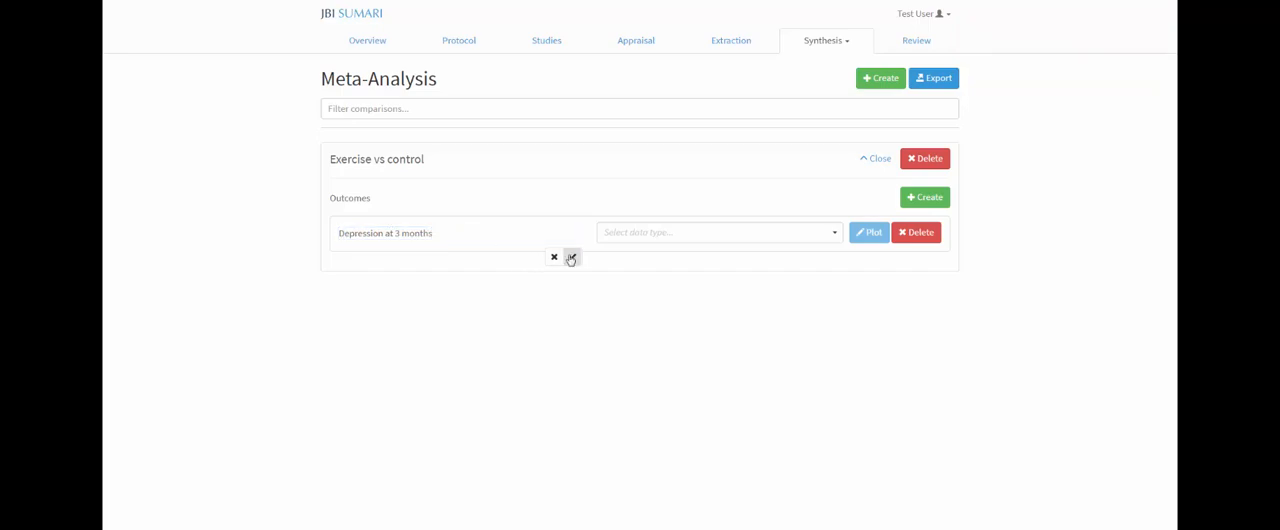
{"action": "left_click", "coordinate": [630, 238]}
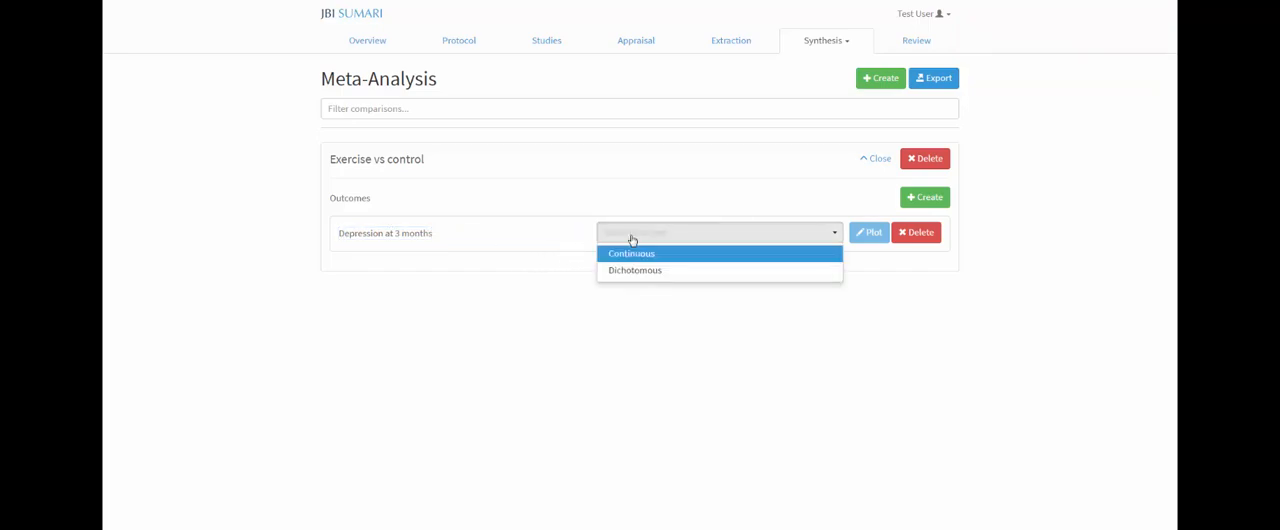
{"action": "left_click", "coordinate": [626, 271]}
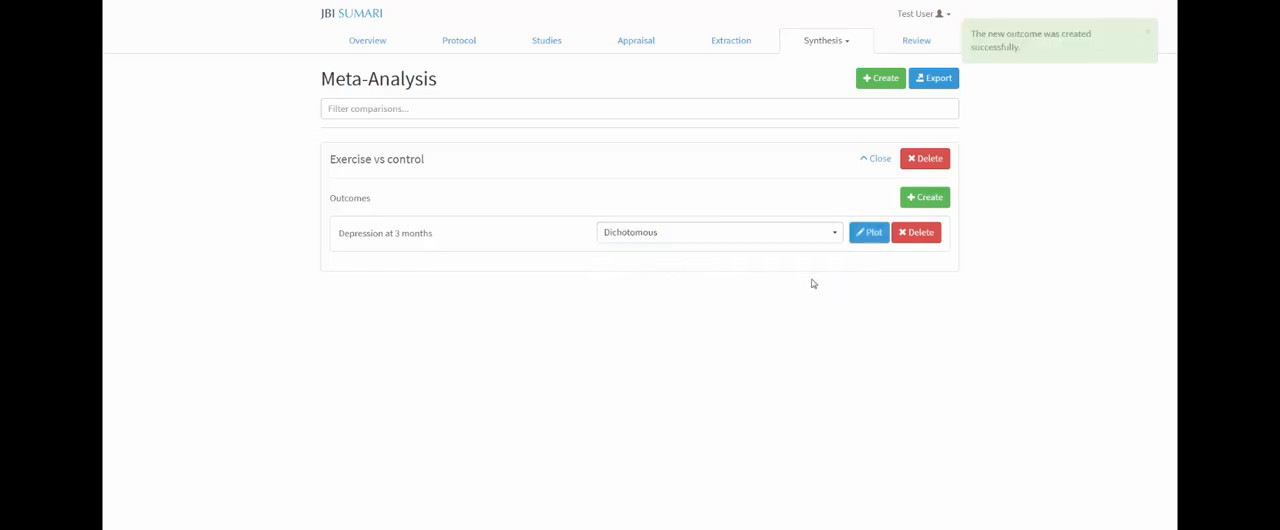
Step: Create a second outcome titled "Beck Depression Inventory at 12 months" with the Continuous data type
{"action": "left_click", "coordinate": [925, 197]}
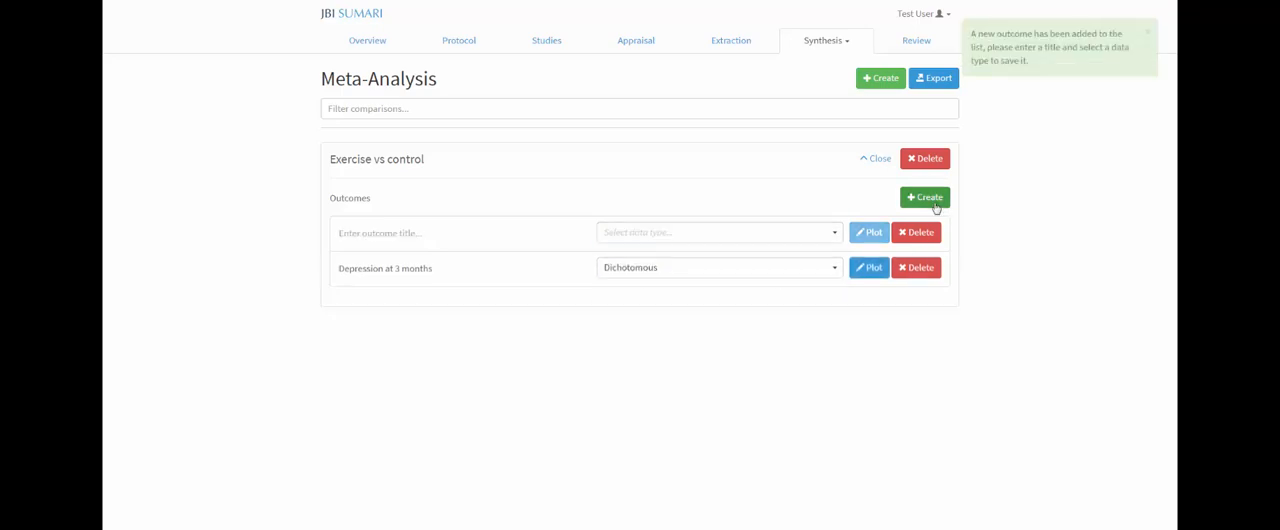
{"action": "left_click", "coordinate": [436, 232]}
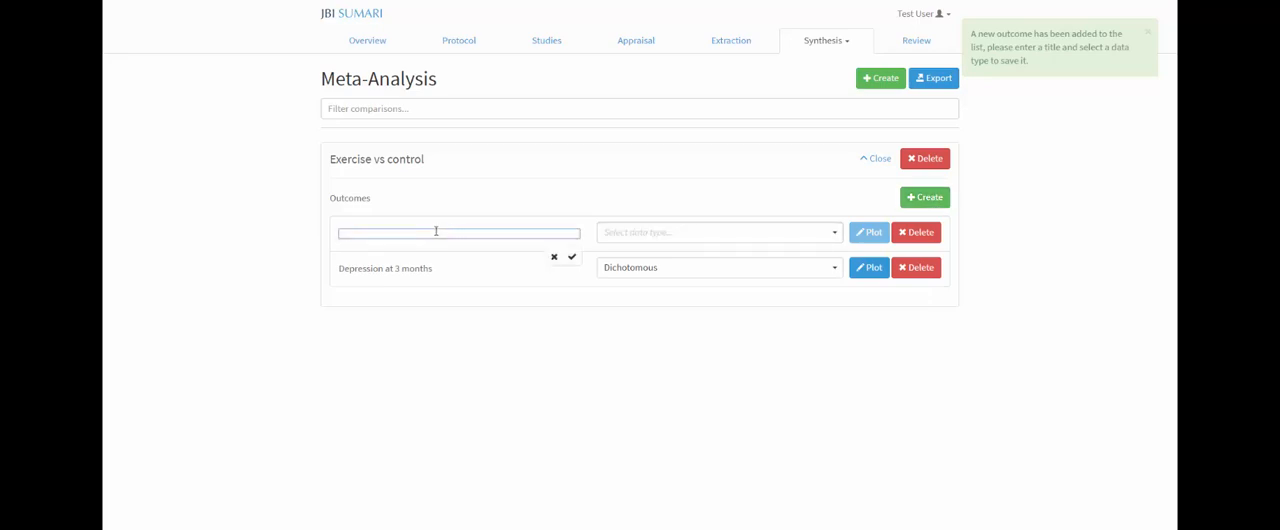
{"action": "type", "text": "Beck Depression"}
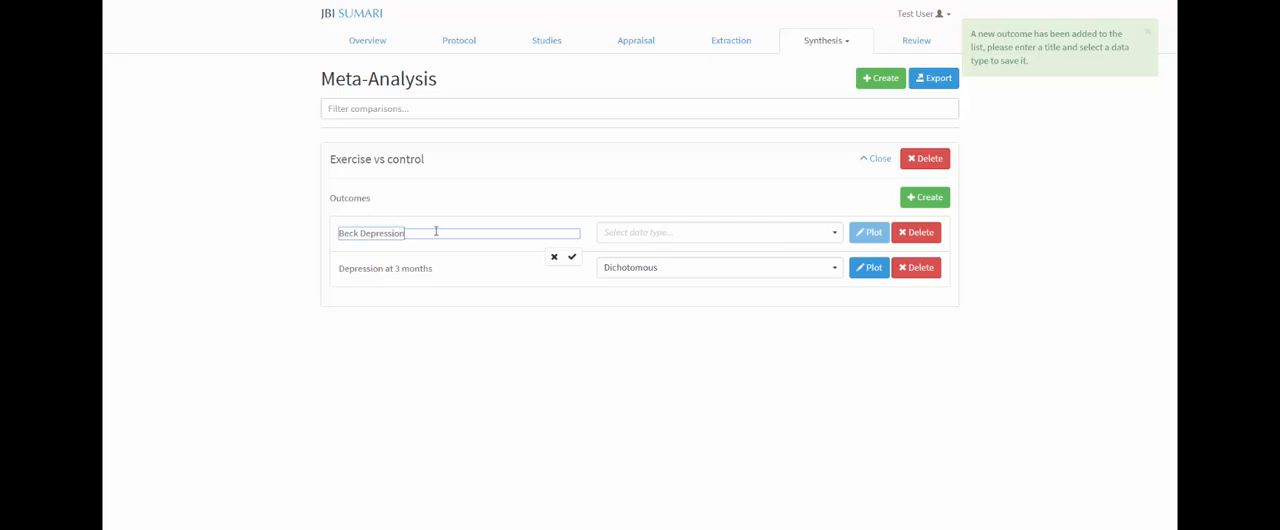
{"action": "type", "text": " Inventory"}
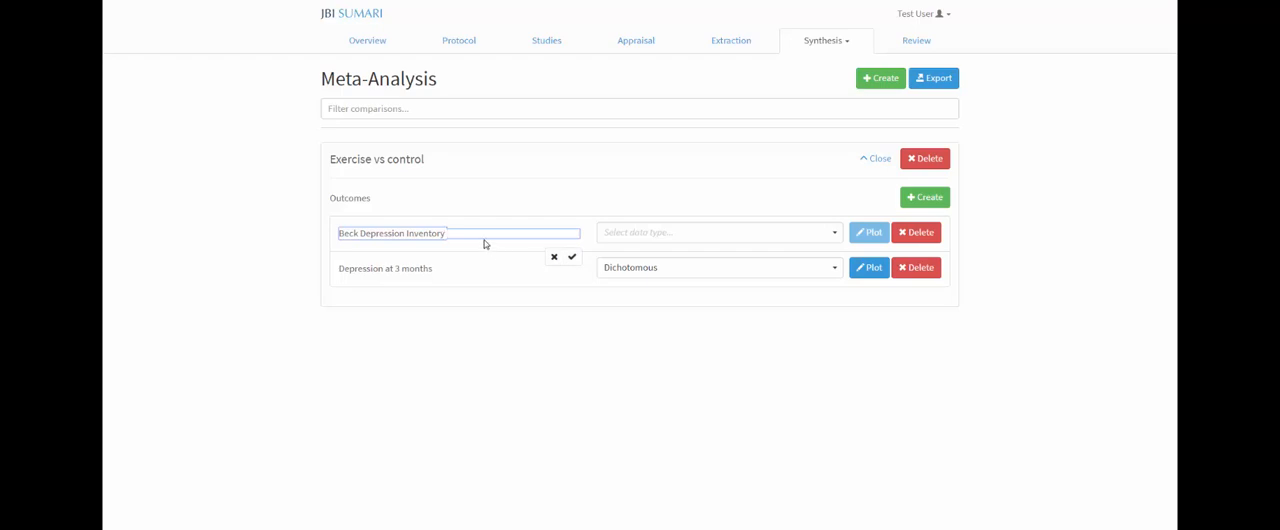
{"action": "type", "text": "at 12 months"}
{"action": "left_click", "coordinate": [571, 257]}
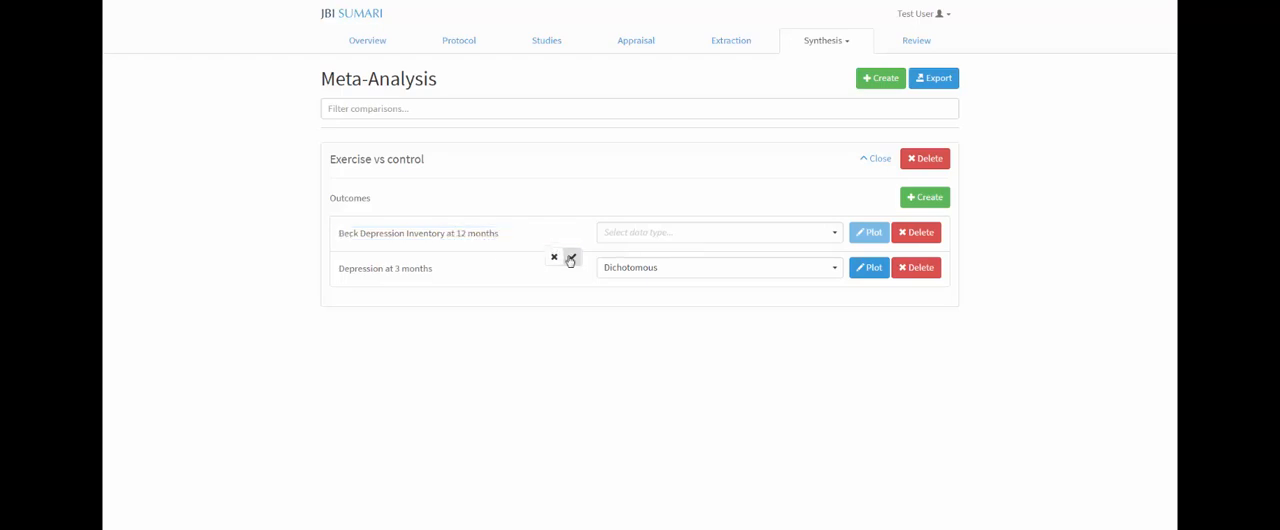
{"action": "left_click", "coordinate": [678, 234]}
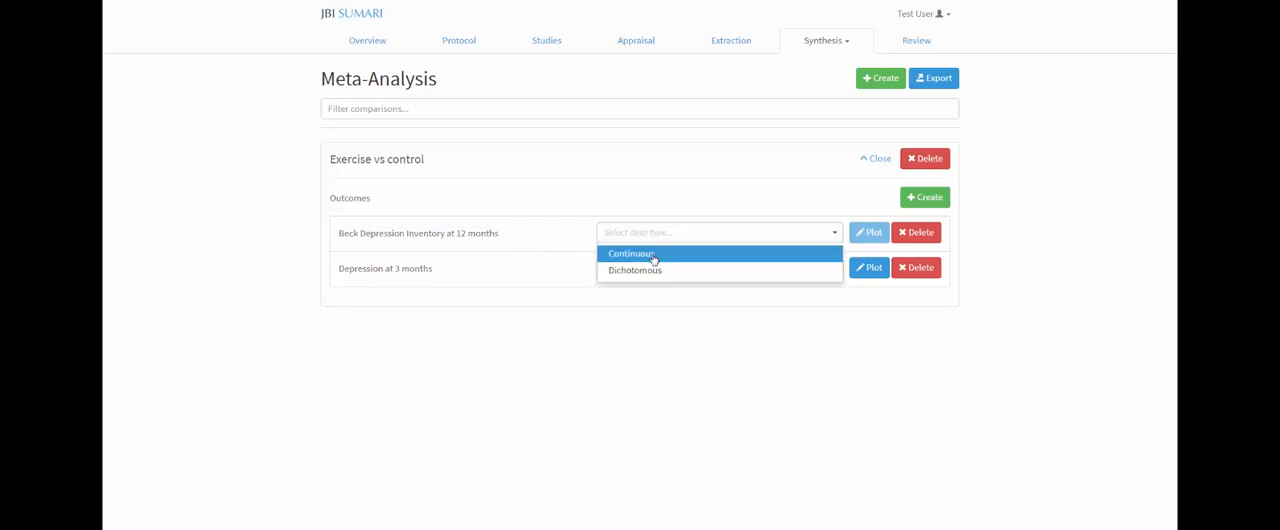
{"action": "left_click", "coordinate": [655, 257]}
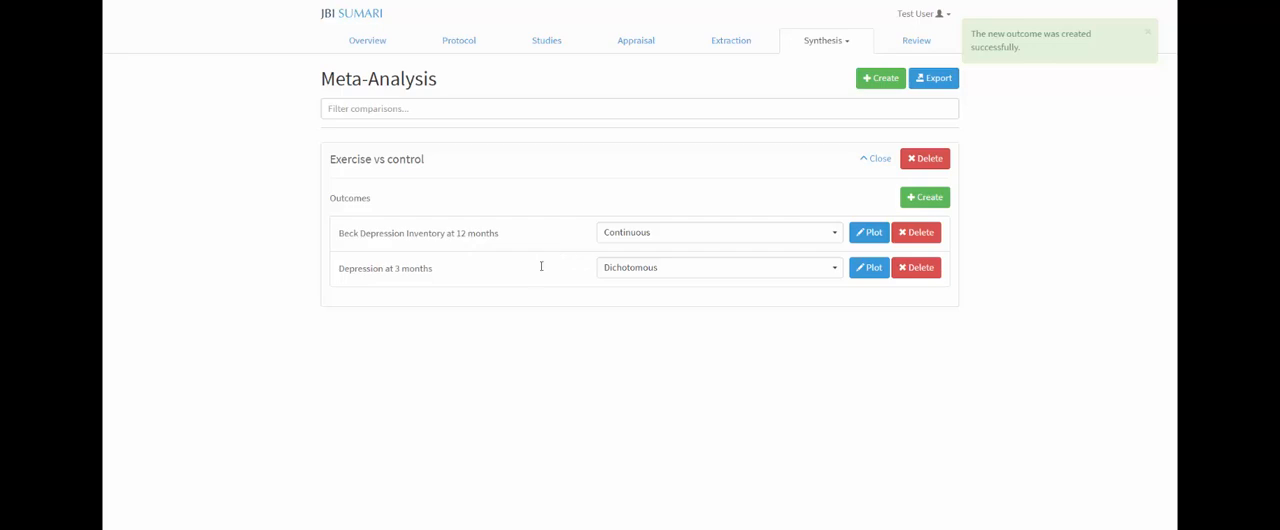
Step: Delete the Beck Depression Inventory at 12 months outcome from the comparison
{"action": "left_click", "coordinate": [921, 236]}
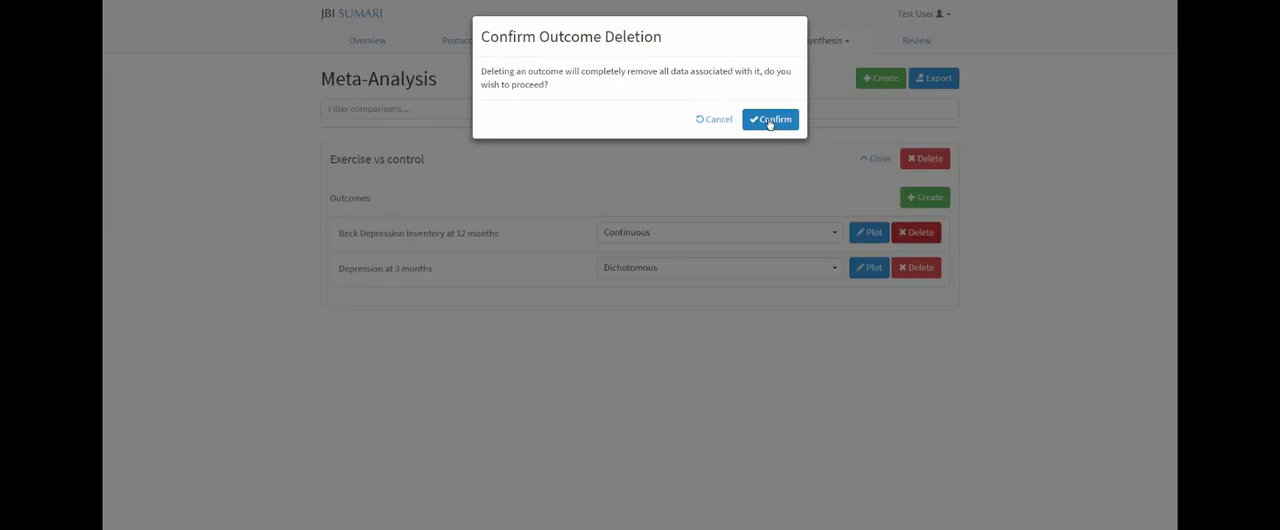
{"action": "left_click", "coordinate": [769, 121]}
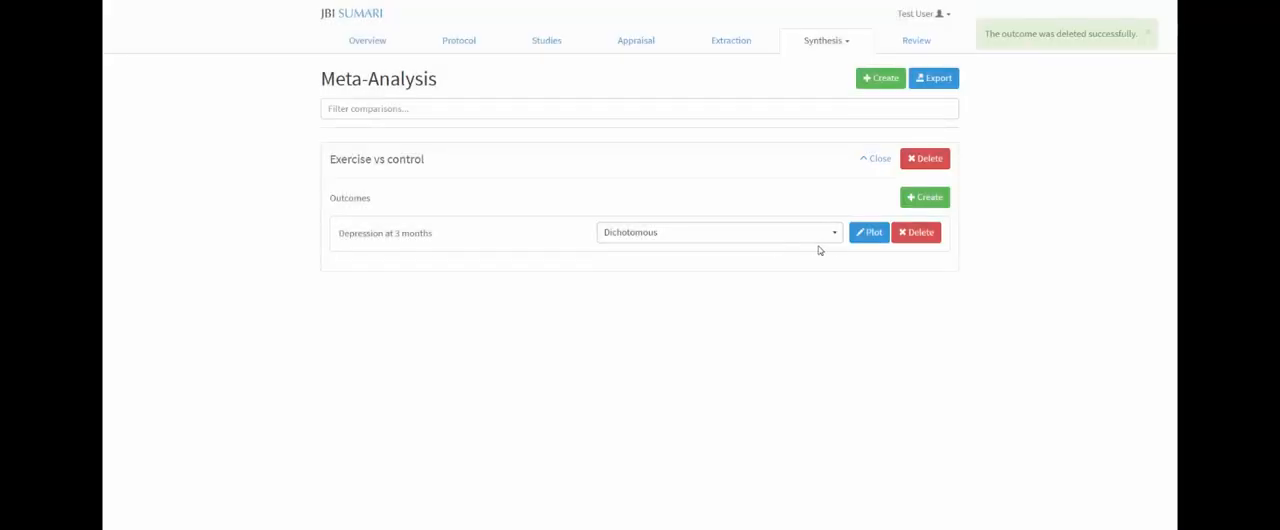
Step: Set up the plot for Depression at 3 months with the Inverse Variance method, Random model and Odds Ratio effect measure
{"action": "left_click", "coordinate": [870, 234]}
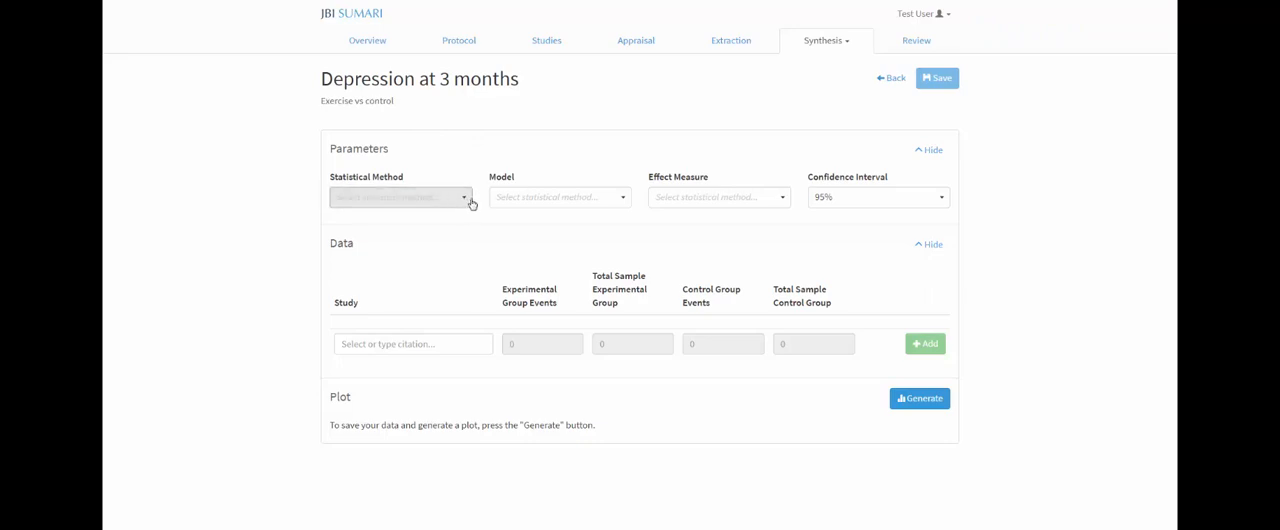
{"action": "left_click", "coordinate": [523, 199]}
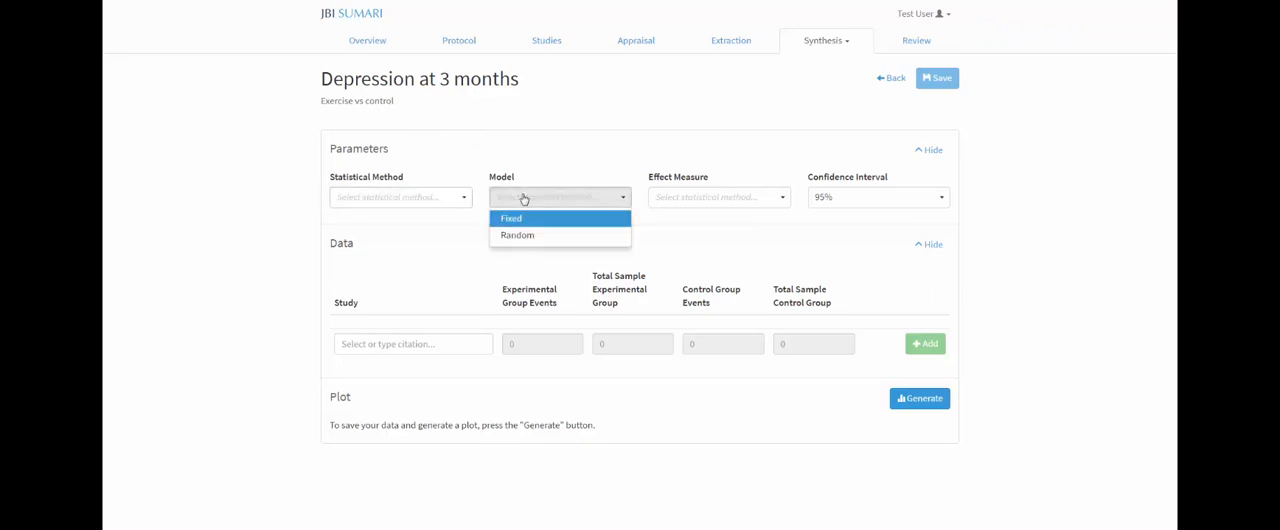
{"action": "left_click", "coordinate": [462, 198]}
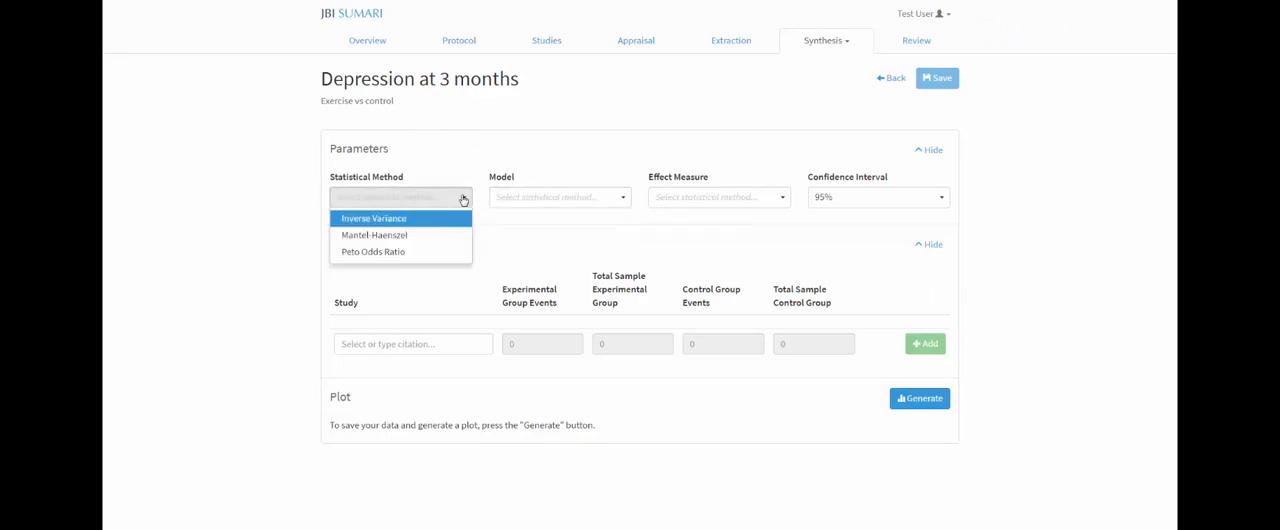
{"action": "left_click", "coordinate": [395, 219]}
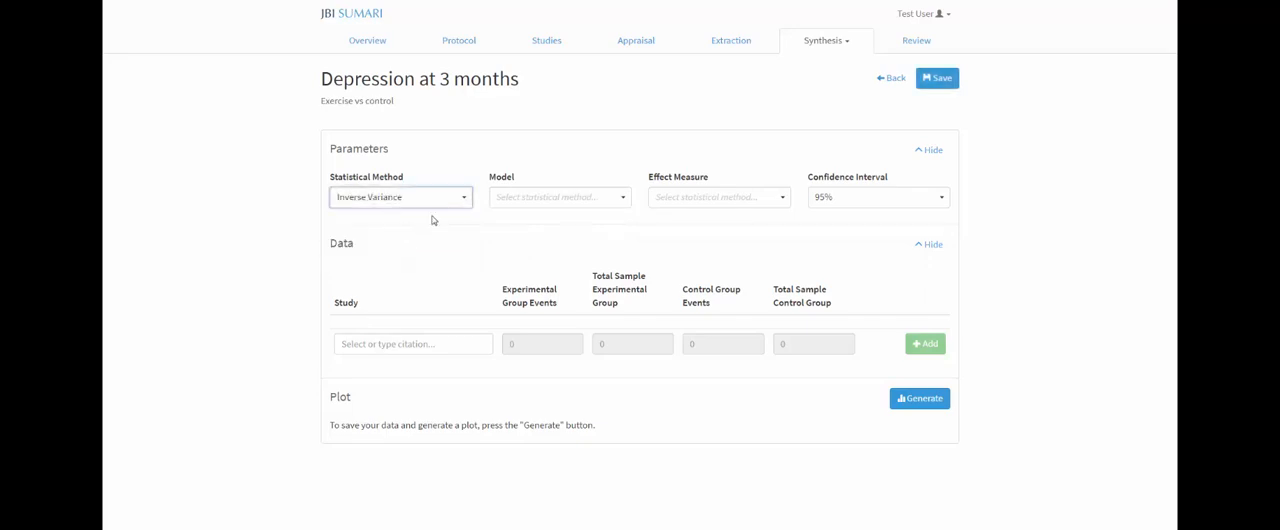
{"action": "left_click", "coordinate": [616, 199]}
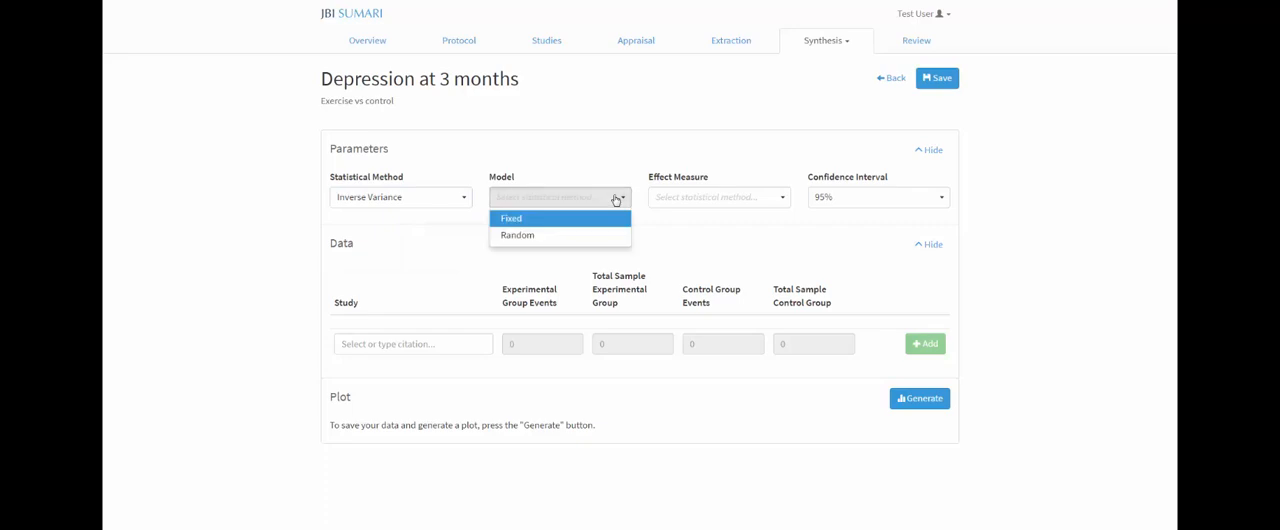
{"action": "left_click", "coordinate": [569, 238]}
{"action": "left_click", "coordinate": [740, 203]}
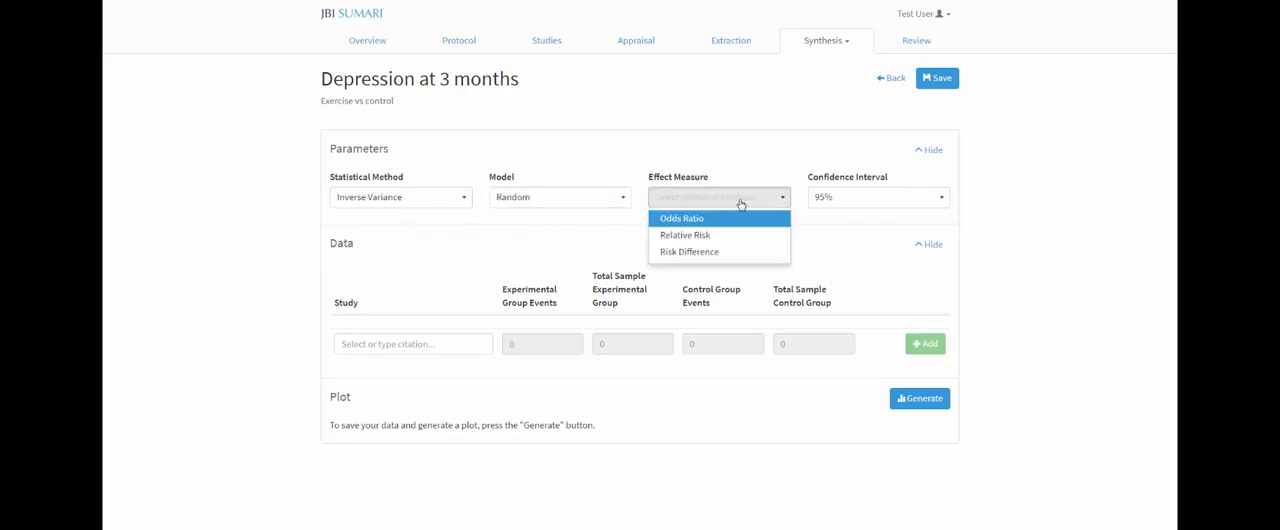
{"action": "left_click", "coordinate": [715, 220]}
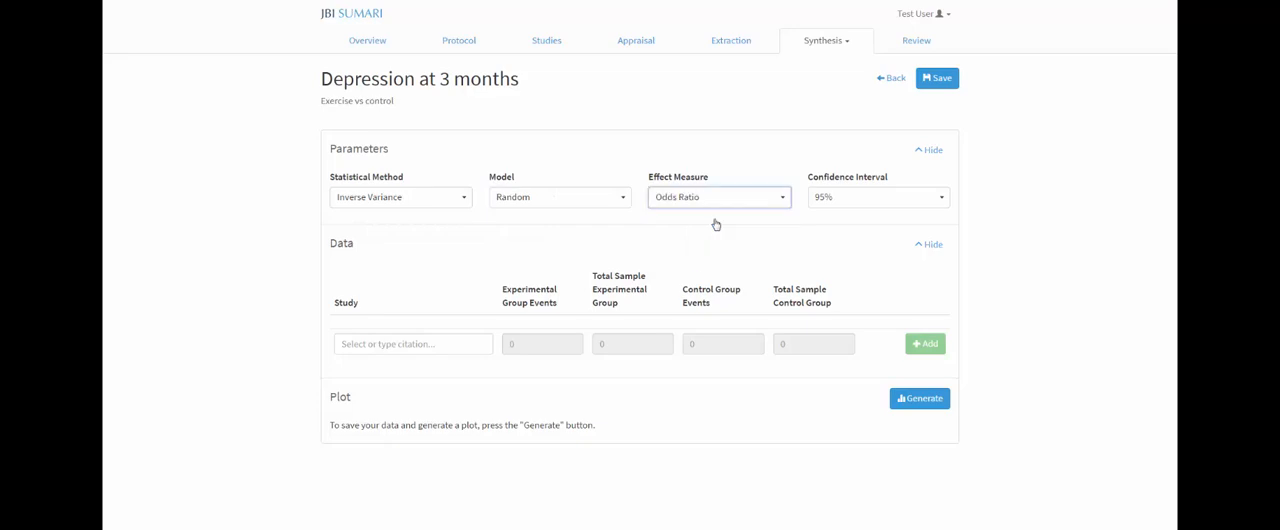
Step: Add the Bargi 2015 study data with 86 events of 143 in the experimental group and 68 of 141 in the control group
{"action": "left_click", "coordinate": [416, 343]}
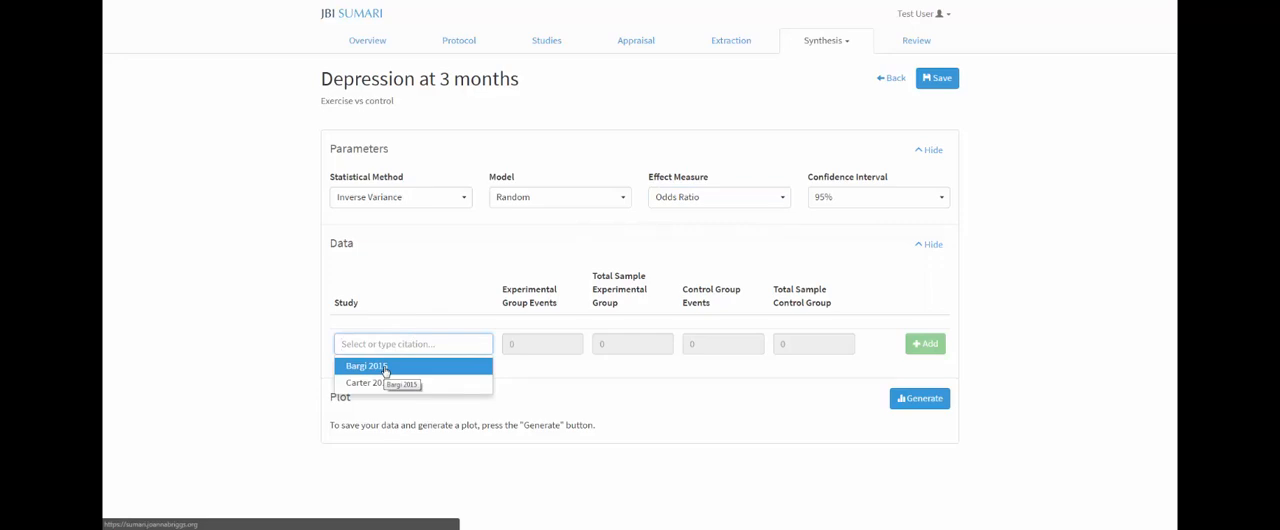
{"action": "left_click", "coordinate": [385, 367]}
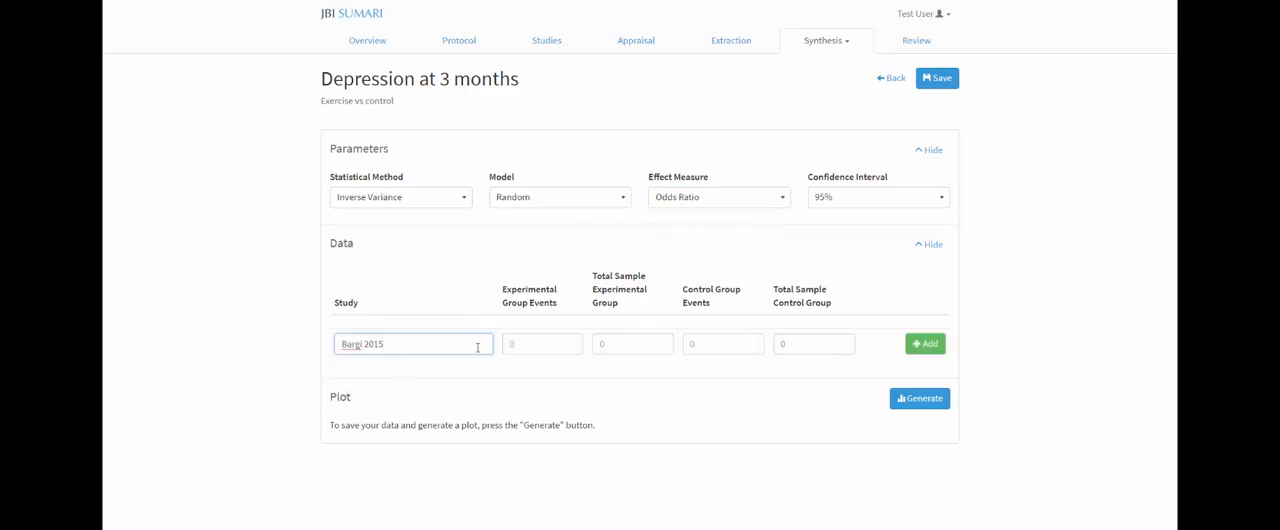
{"action": "left_click", "coordinate": [531, 344]}
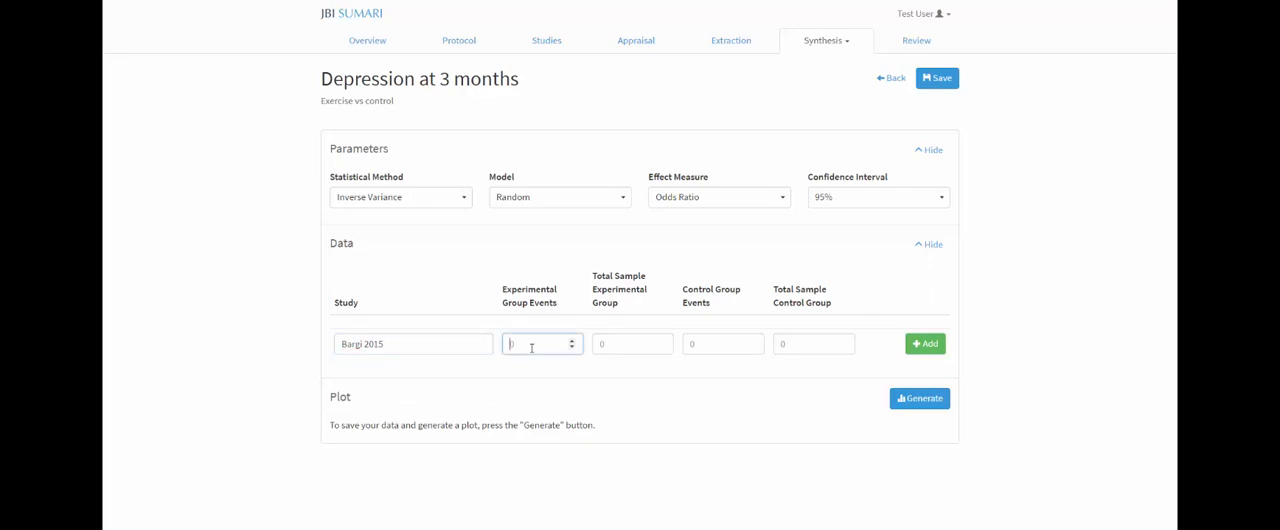
{"action": "type", "text": "86"}
{"action": "left_click", "coordinate": [620, 345]}
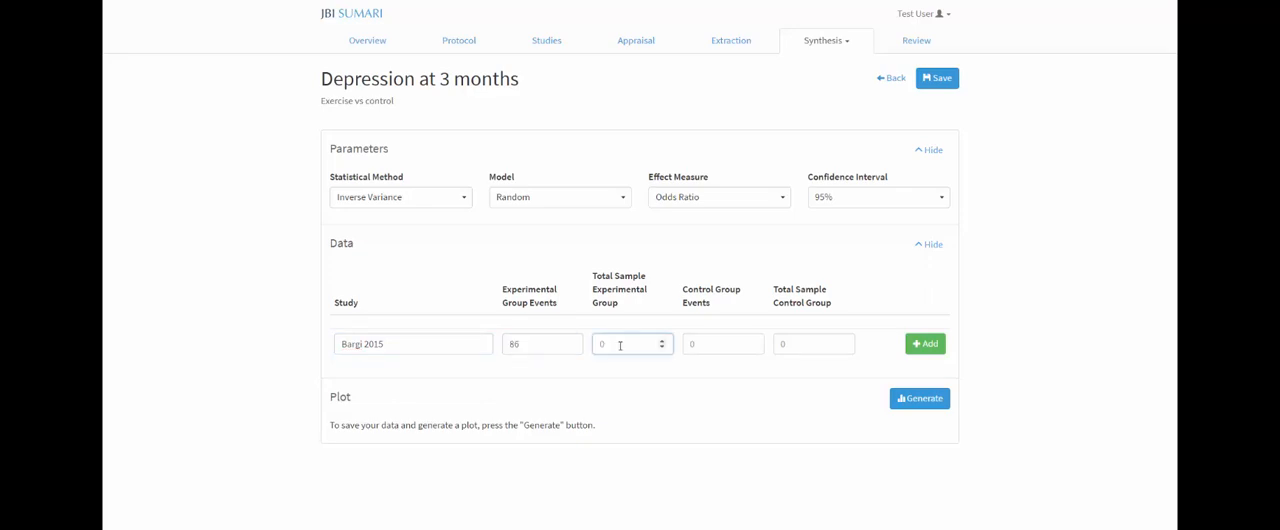
{"action": "type", "text": "143"}
{"action": "left_click", "coordinate": [692, 343]}
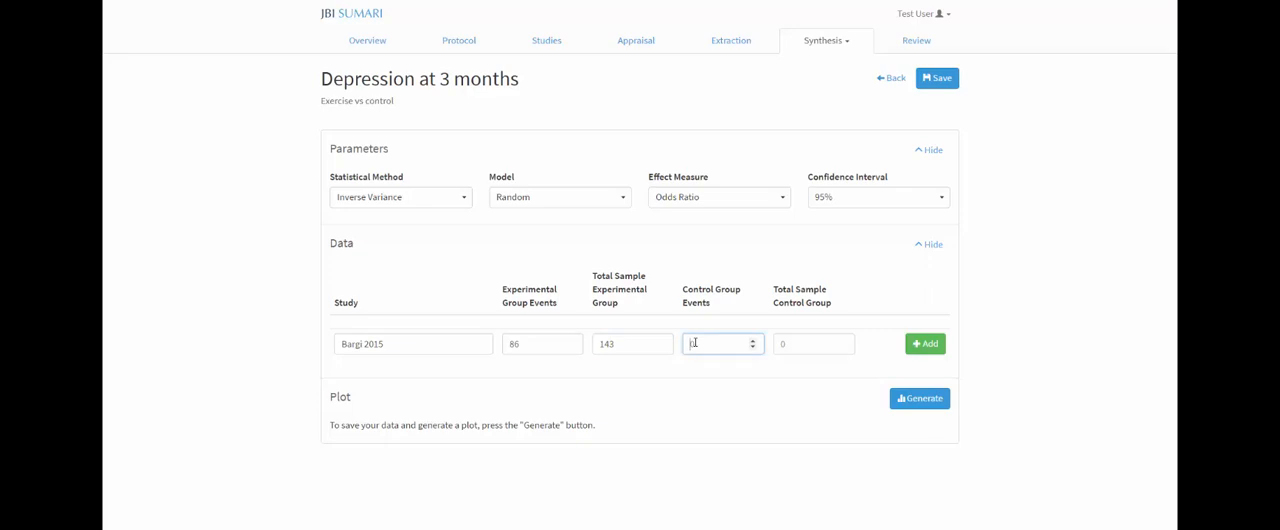
{"action": "type", "text": "68"}
{"action": "left_click", "coordinate": [783, 344]}
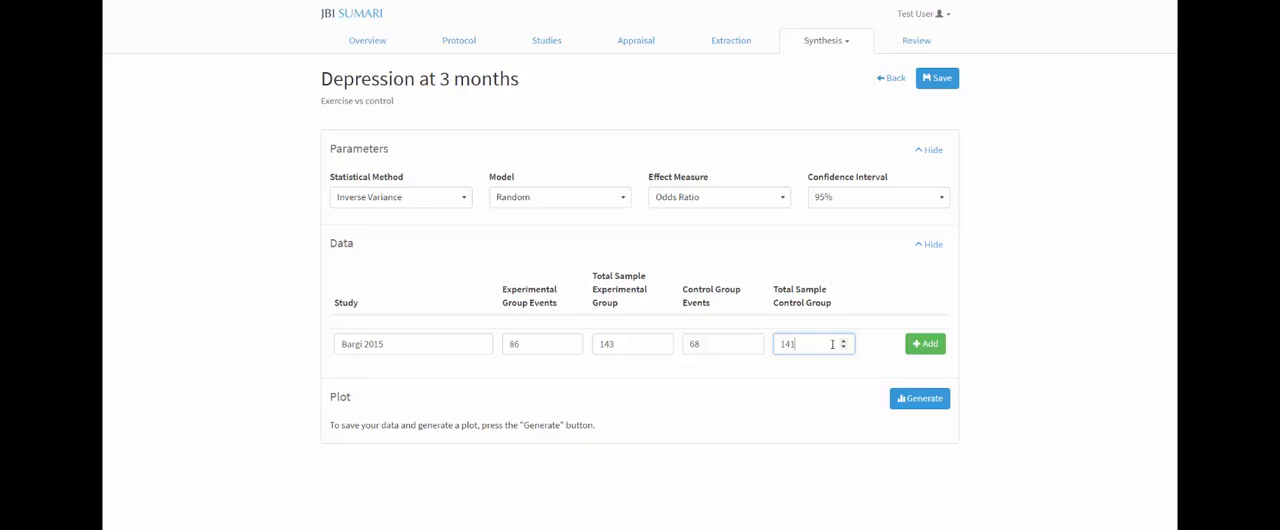
{"action": "left_click", "coordinate": [925, 344]}
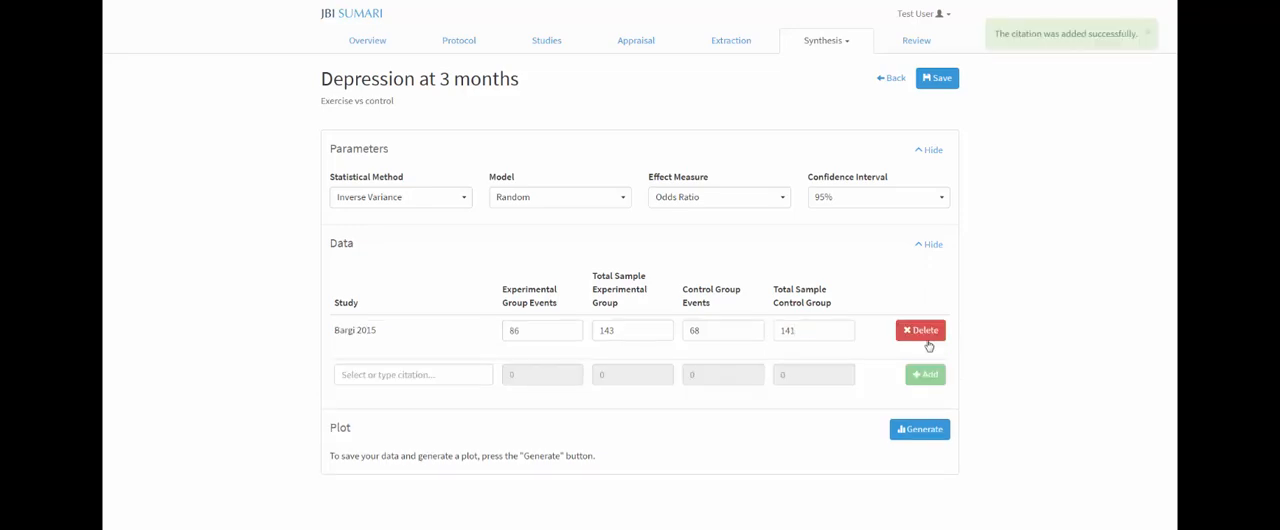
Step: Add the Carter 2015 study data with 64 events of 163 in the experimental group and 51 of 163 in the control group
{"action": "left_click", "coordinate": [400, 376]}
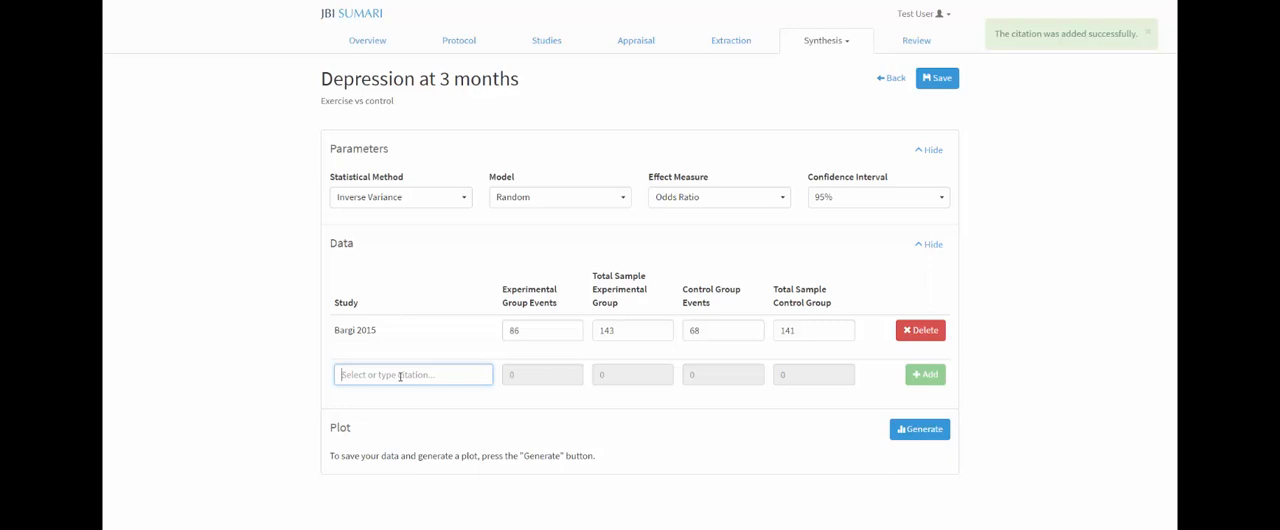
{"action": "type", "text": "C"}
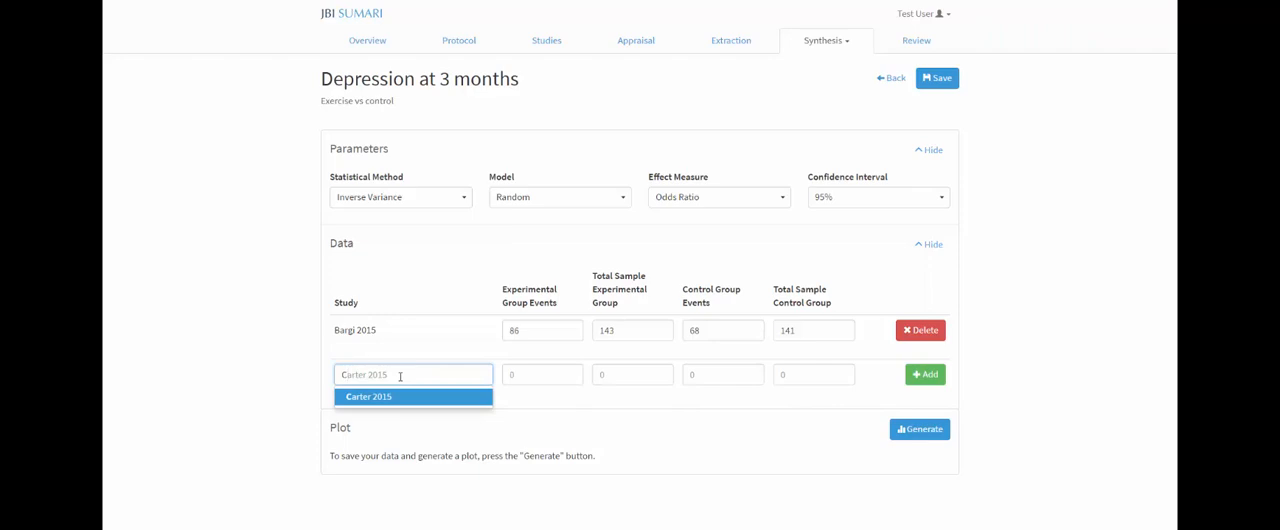
{"action": "left_click", "coordinate": [387, 397]}
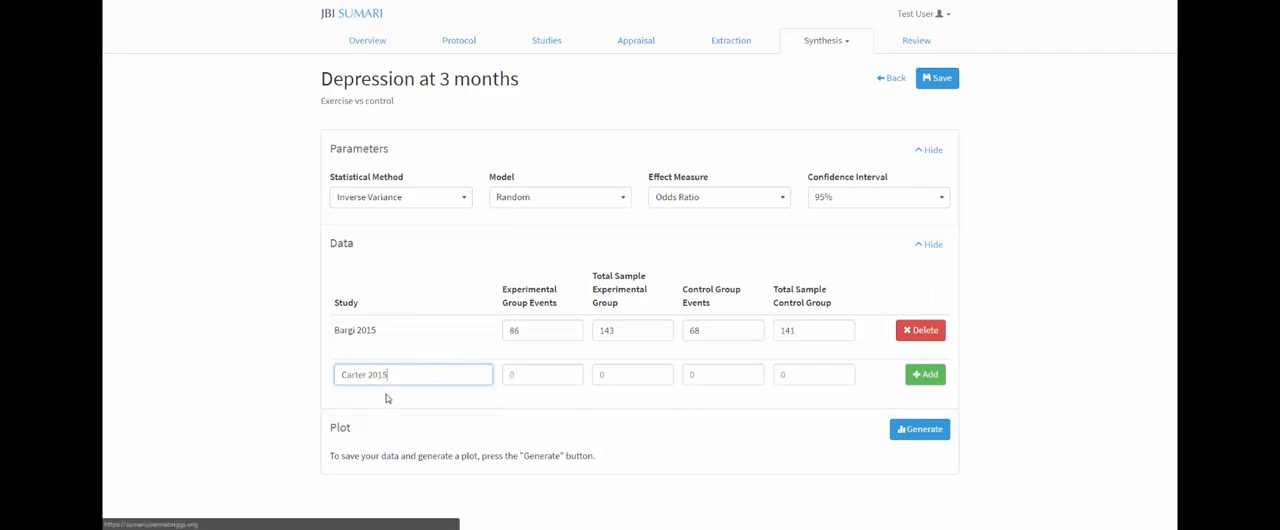
{"action": "left_click", "coordinate": [523, 375]}
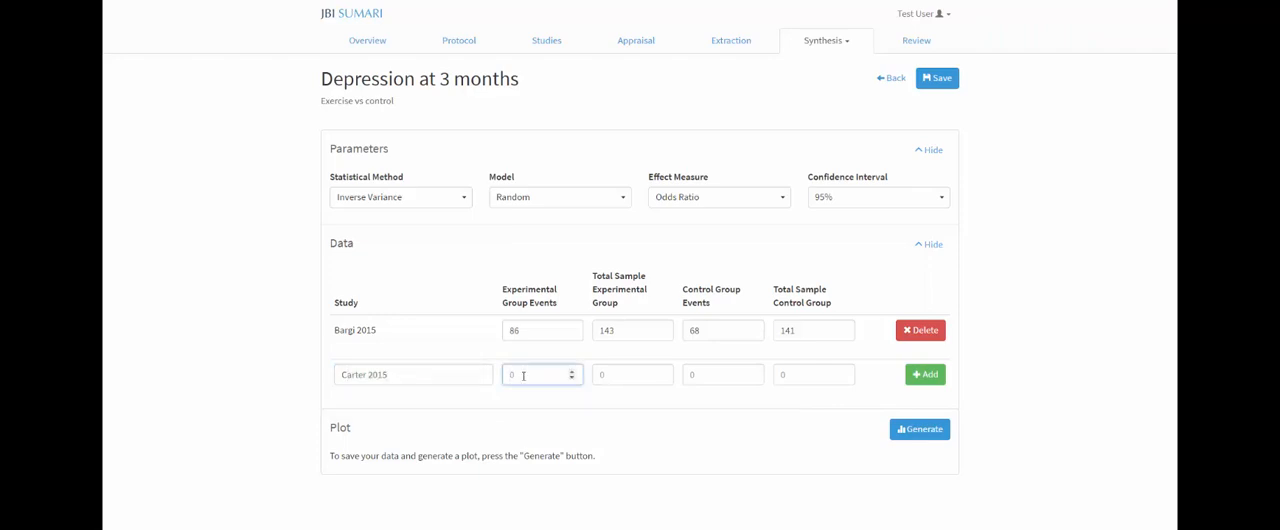
{"action": "left_click", "coordinate": [626, 377]}
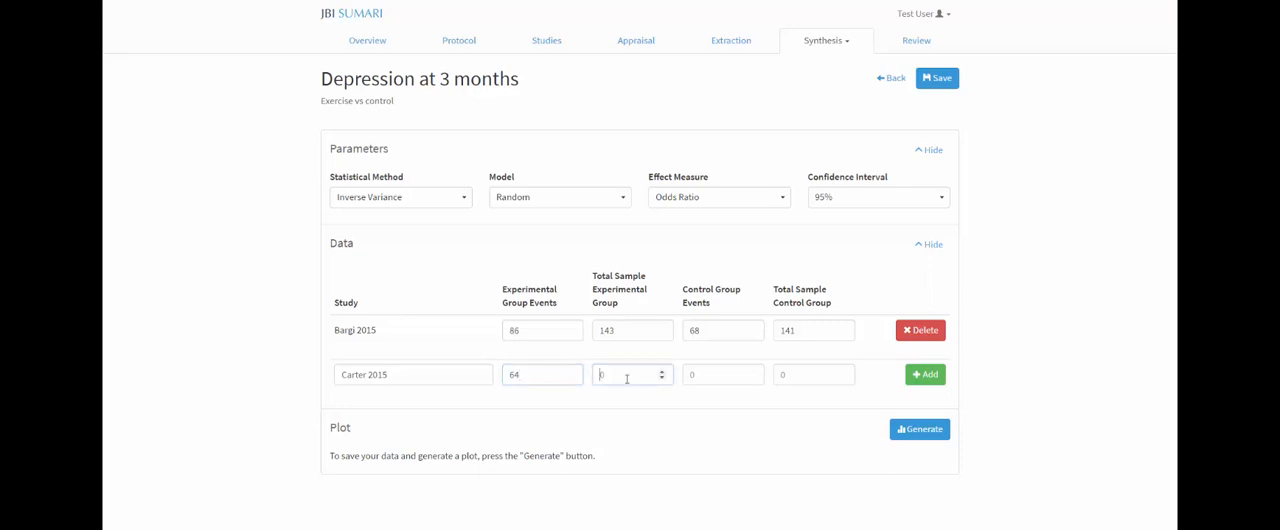
{"action": "left_click", "coordinate": [717, 377]}
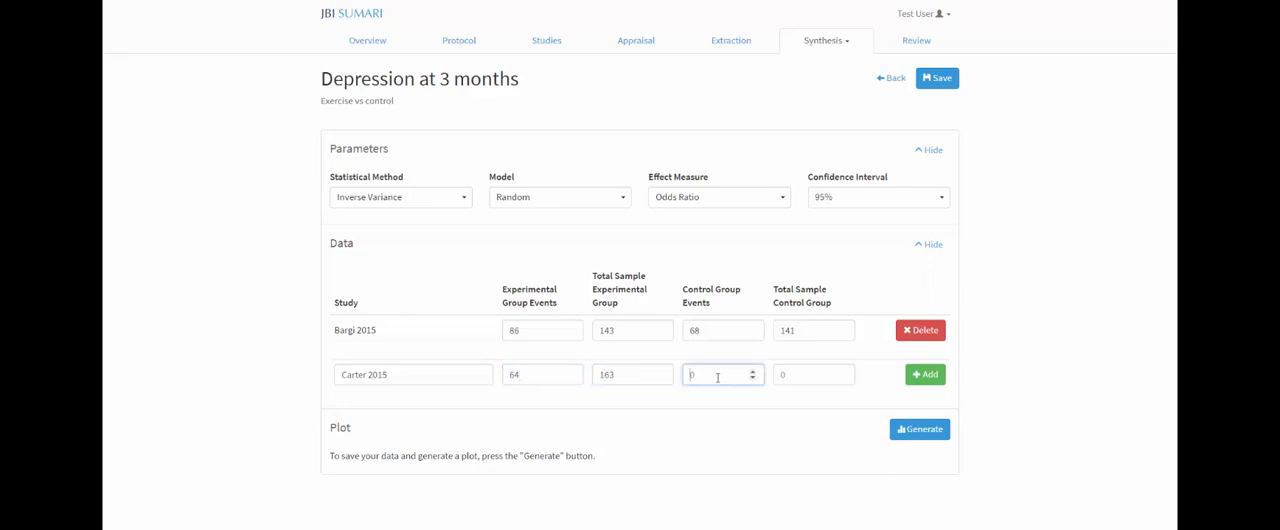
{"action": "type", "text": "51"}
{"action": "left_click", "coordinate": [791, 377]}
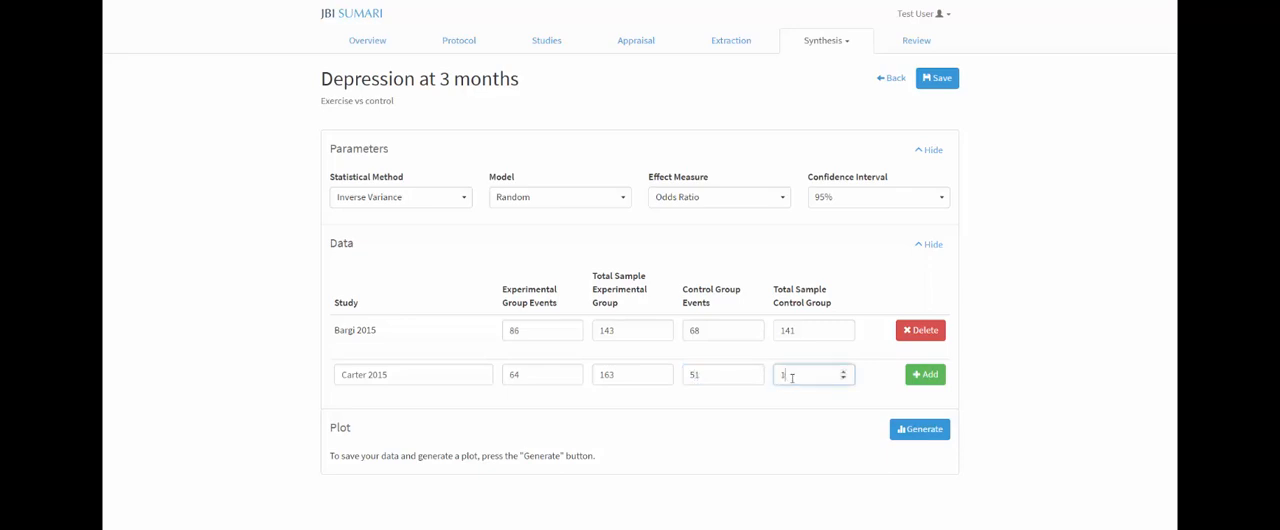
{"action": "type", "text": "163"}
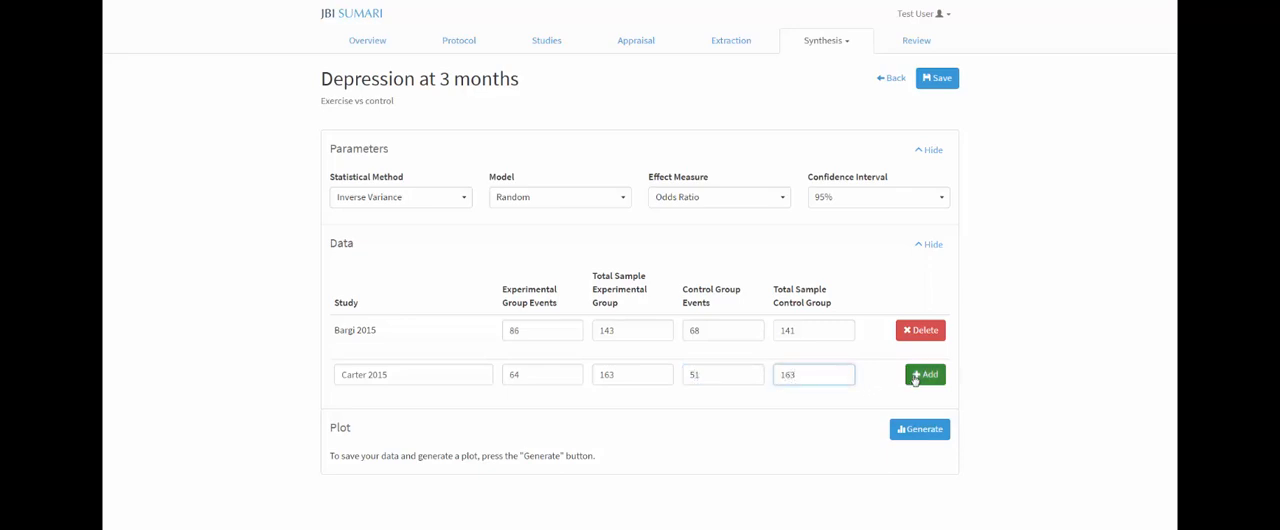
{"action": "left_click", "coordinate": [920, 375]}
{"action": "left_click", "coordinate": [430, 410]}
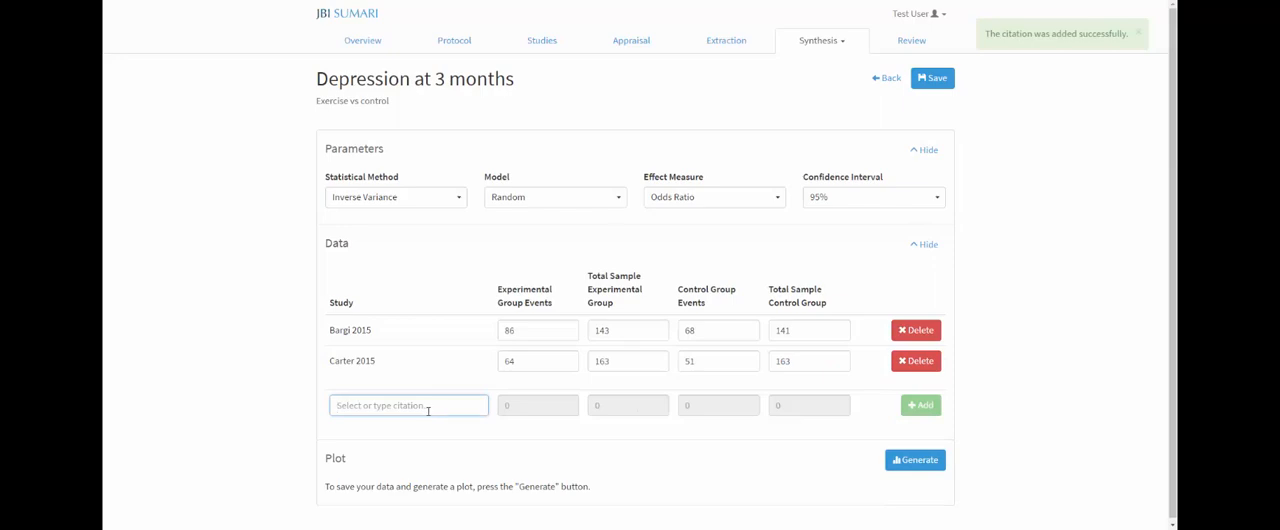
{"action": "type", "text": "Munn 2016"}
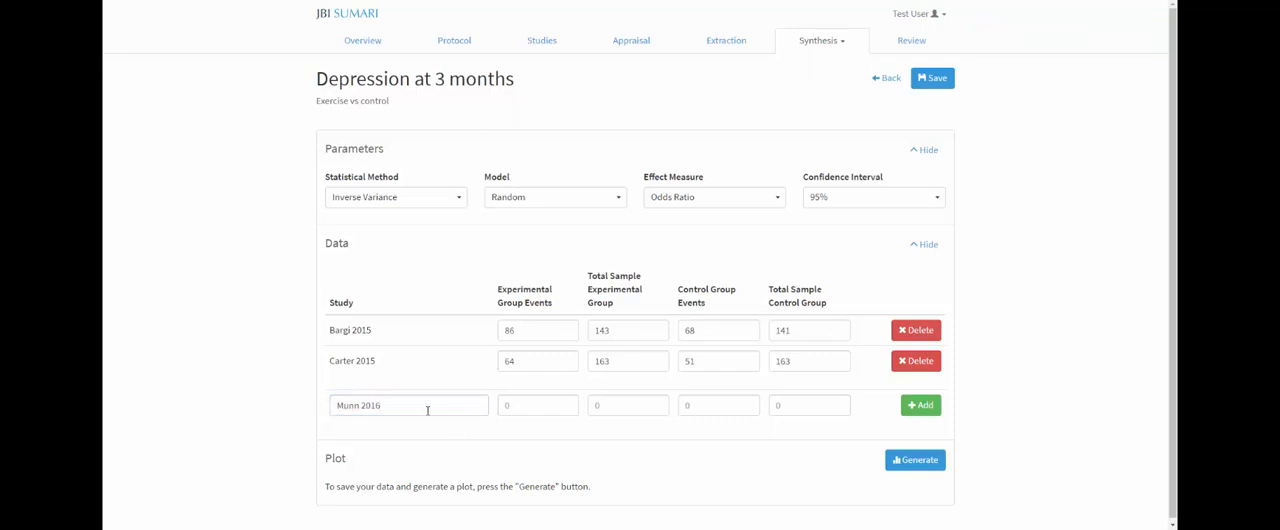
{"action": "left_click_drag", "start_coordinate": [428, 408], "coordinate": [300, 410]}
{"action": "key", "text": "BackSpace"}
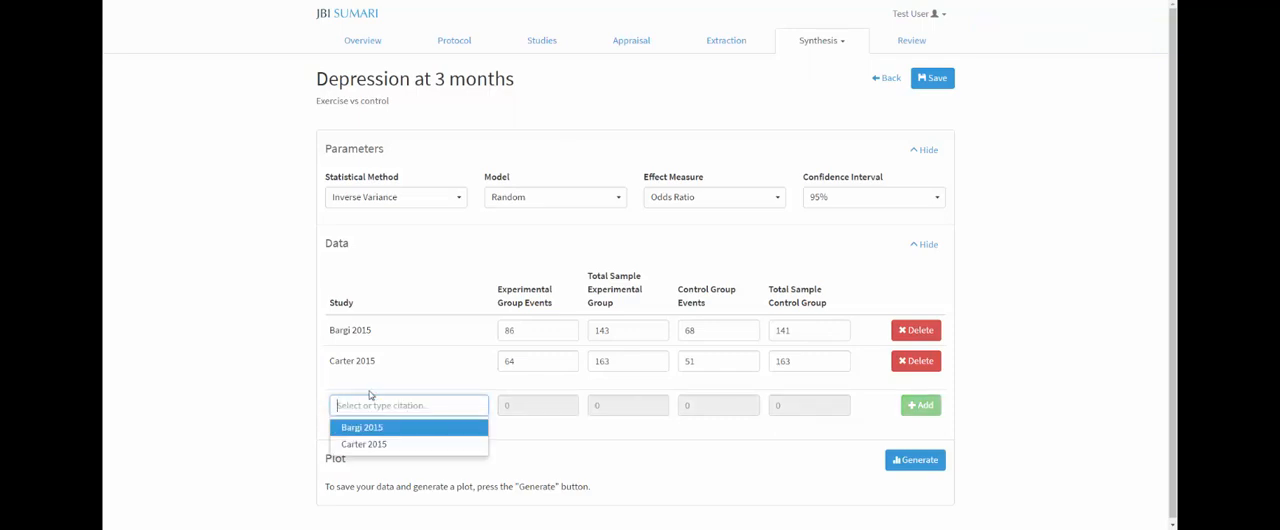
{"action": "left_click", "coordinate": [278, 397]}
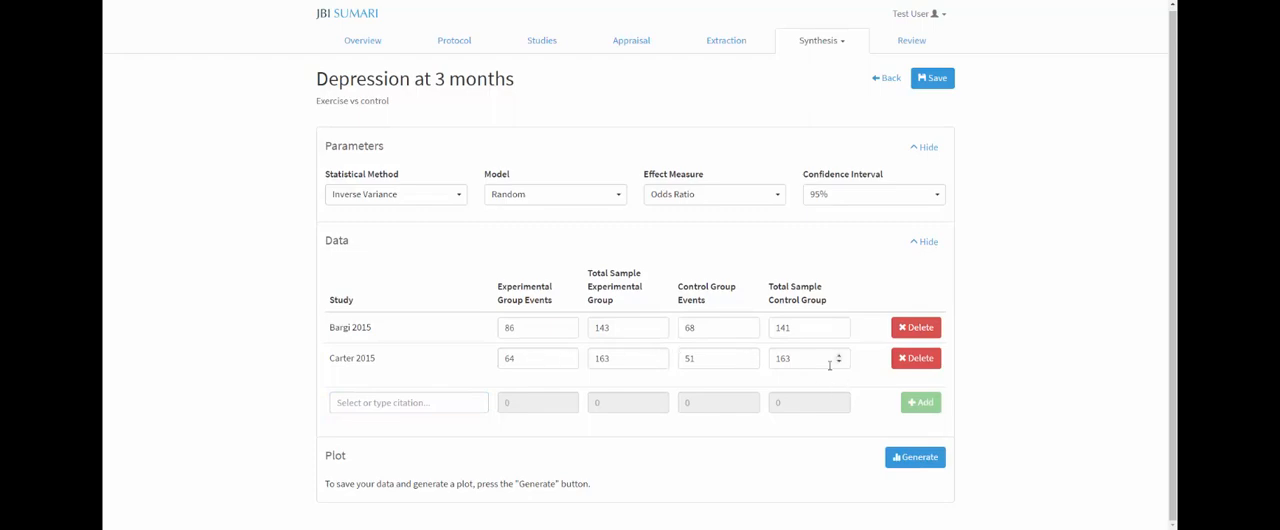
Step: Generate the Odds Ratio forest plot from the two entered studies and look through it
{"action": "left_click", "coordinate": [912, 460]}
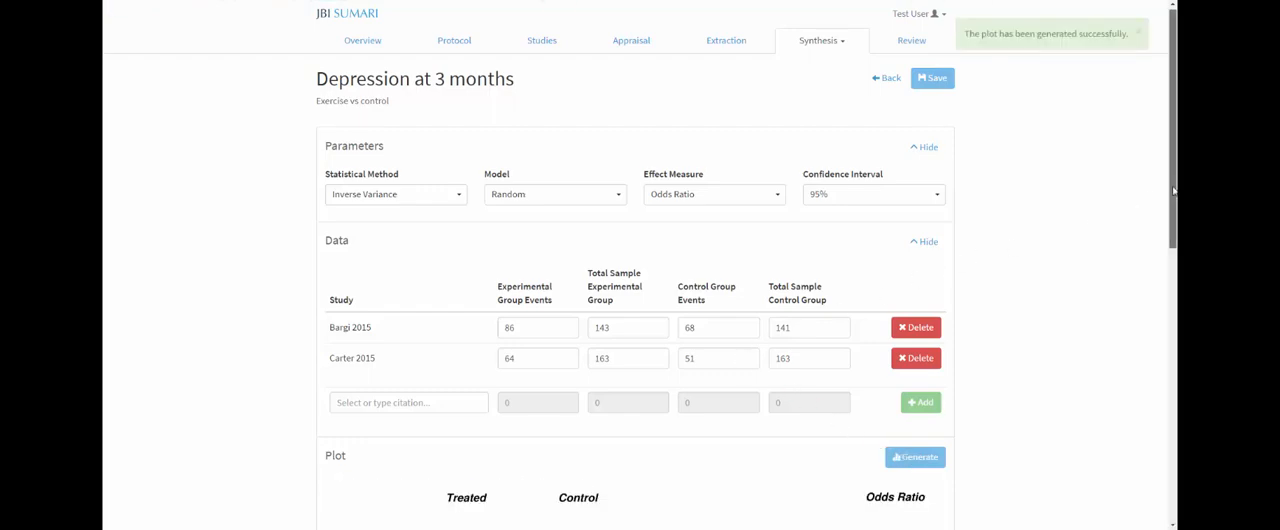
{"action": "left_click_drag", "start_coordinate": [1173, 190], "coordinate": [1105, 163]}
Step: Regenerate the forest plot with Relative Risk as the effect measure and review the study and total results
{"action": "left_click", "coordinate": [776, 197]}
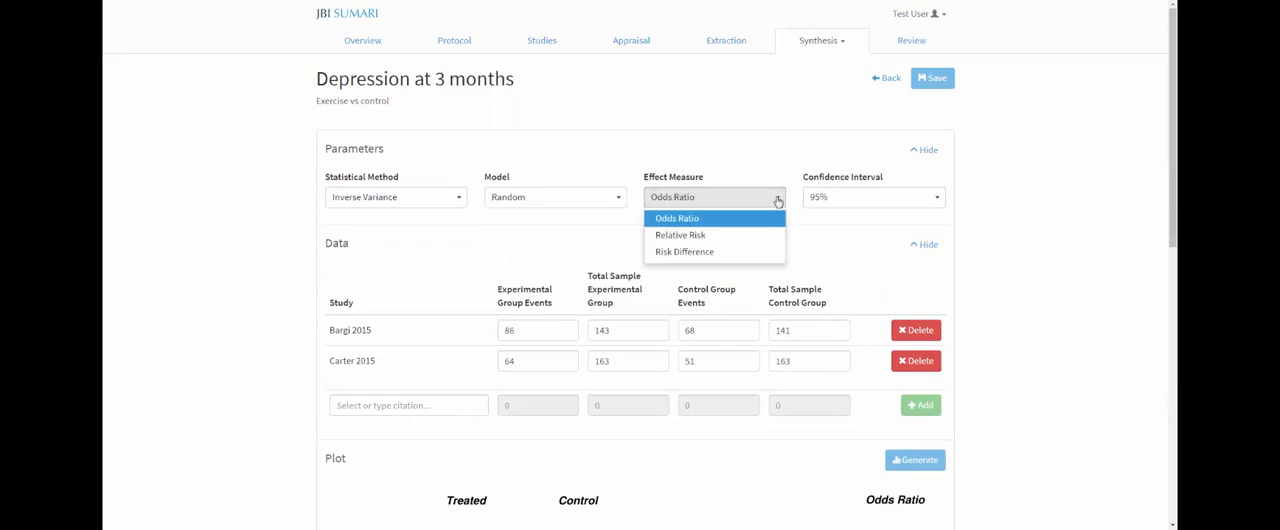
{"action": "left_click", "coordinate": [703, 236]}
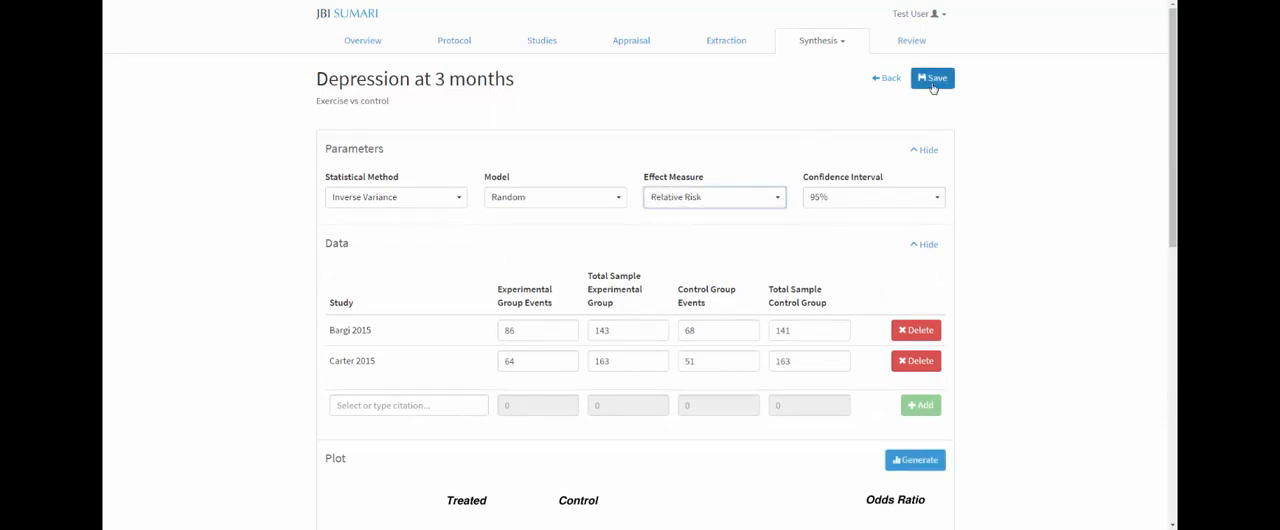
{"action": "left_click", "coordinate": [919, 469]}
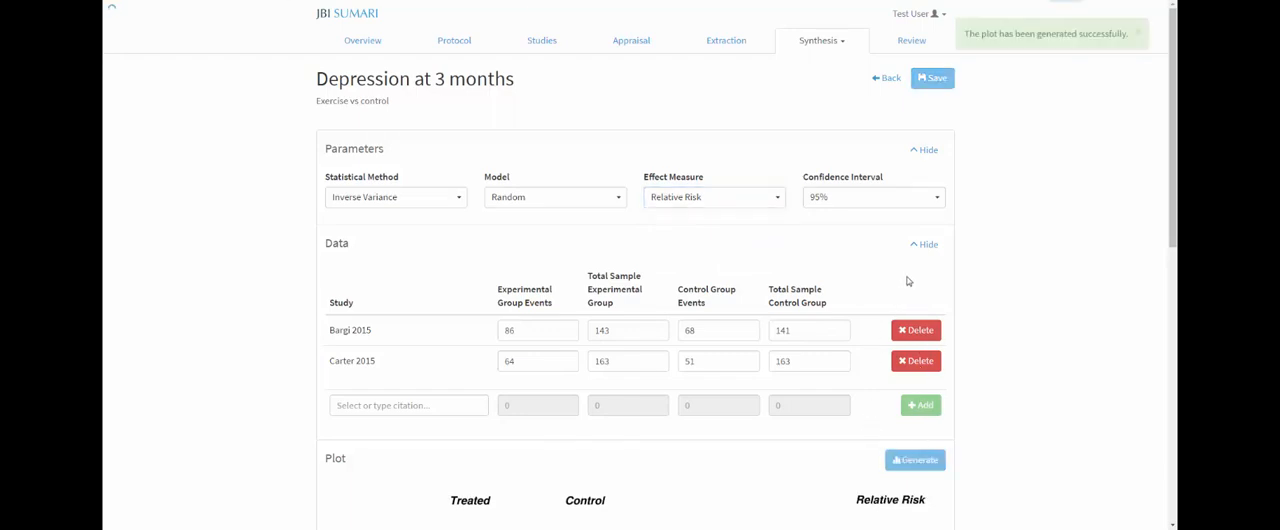
{"action": "scroll", "coordinate": [1125, 222], "scroll_direction": "down", "scroll_amount": 2}
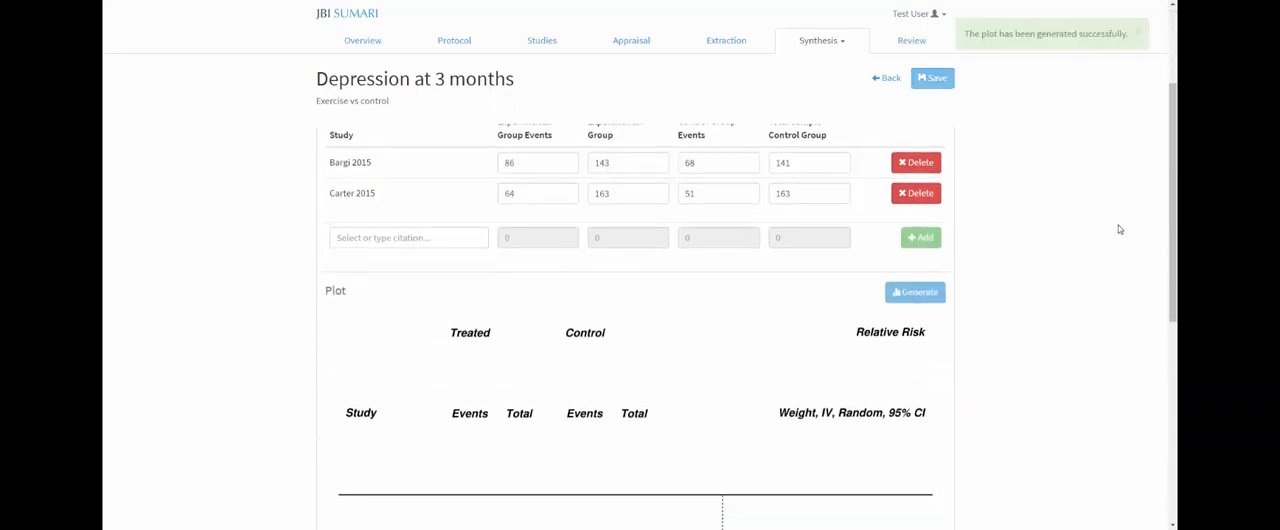
{"action": "scroll", "coordinate": [1120, 229], "scroll_direction": "down", "scroll_amount": 5}
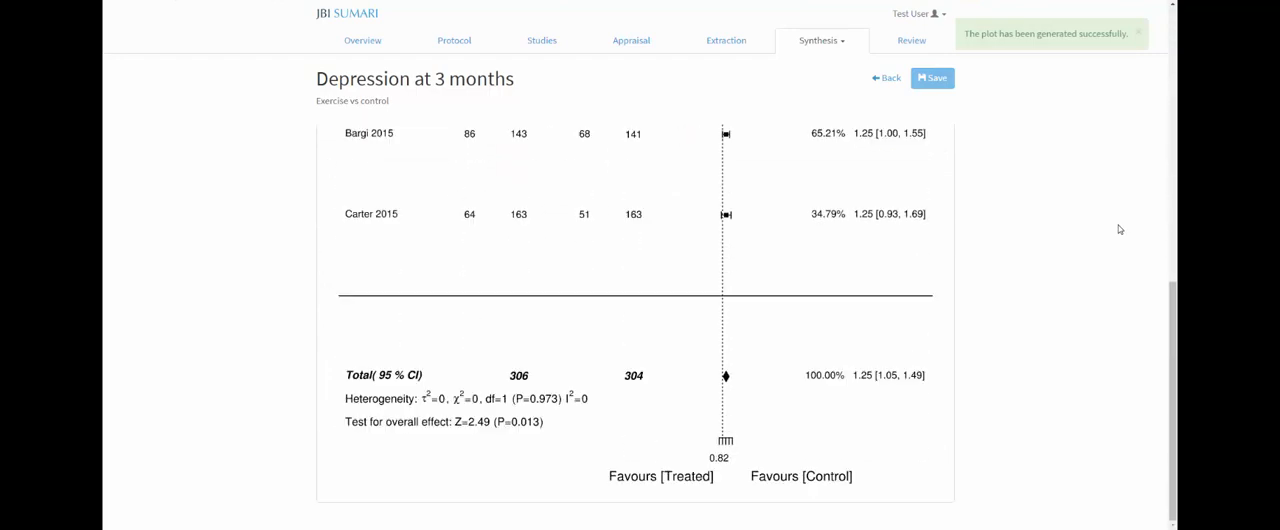
{"action": "scroll", "coordinate": [1092, 278], "scroll_direction": "up", "scroll_amount": 2}
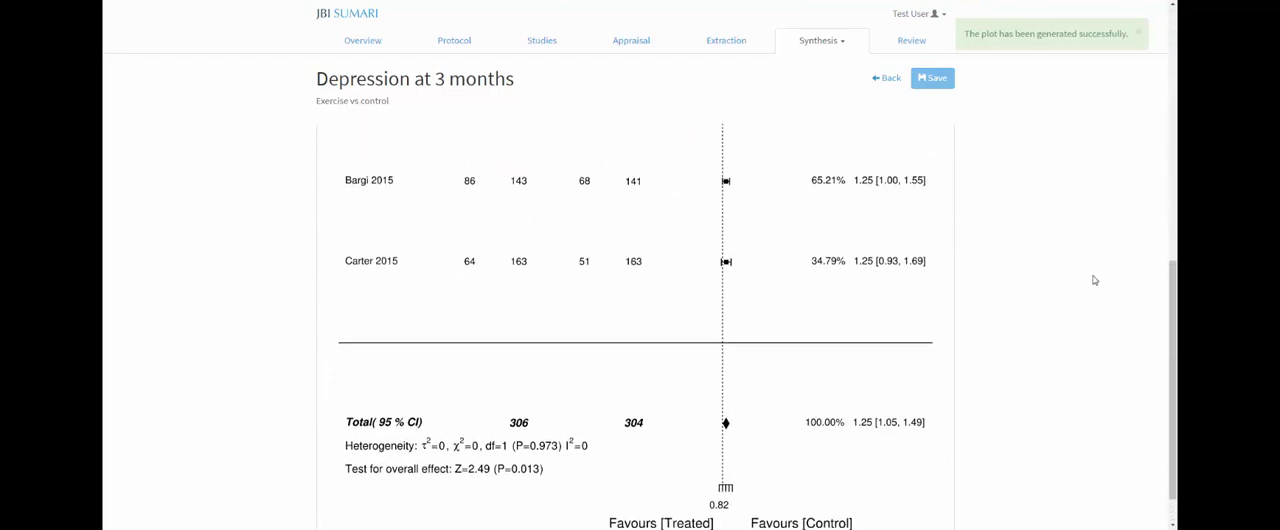
{"action": "scroll", "coordinate": [1094, 280], "scroll_direction": "up", "scroll_amount": 5}
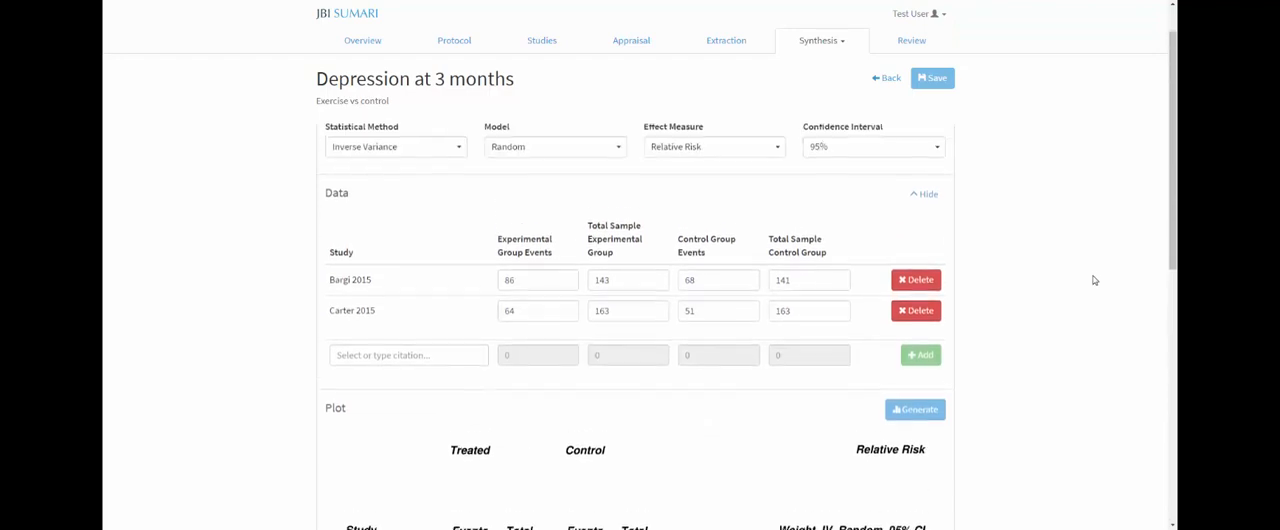